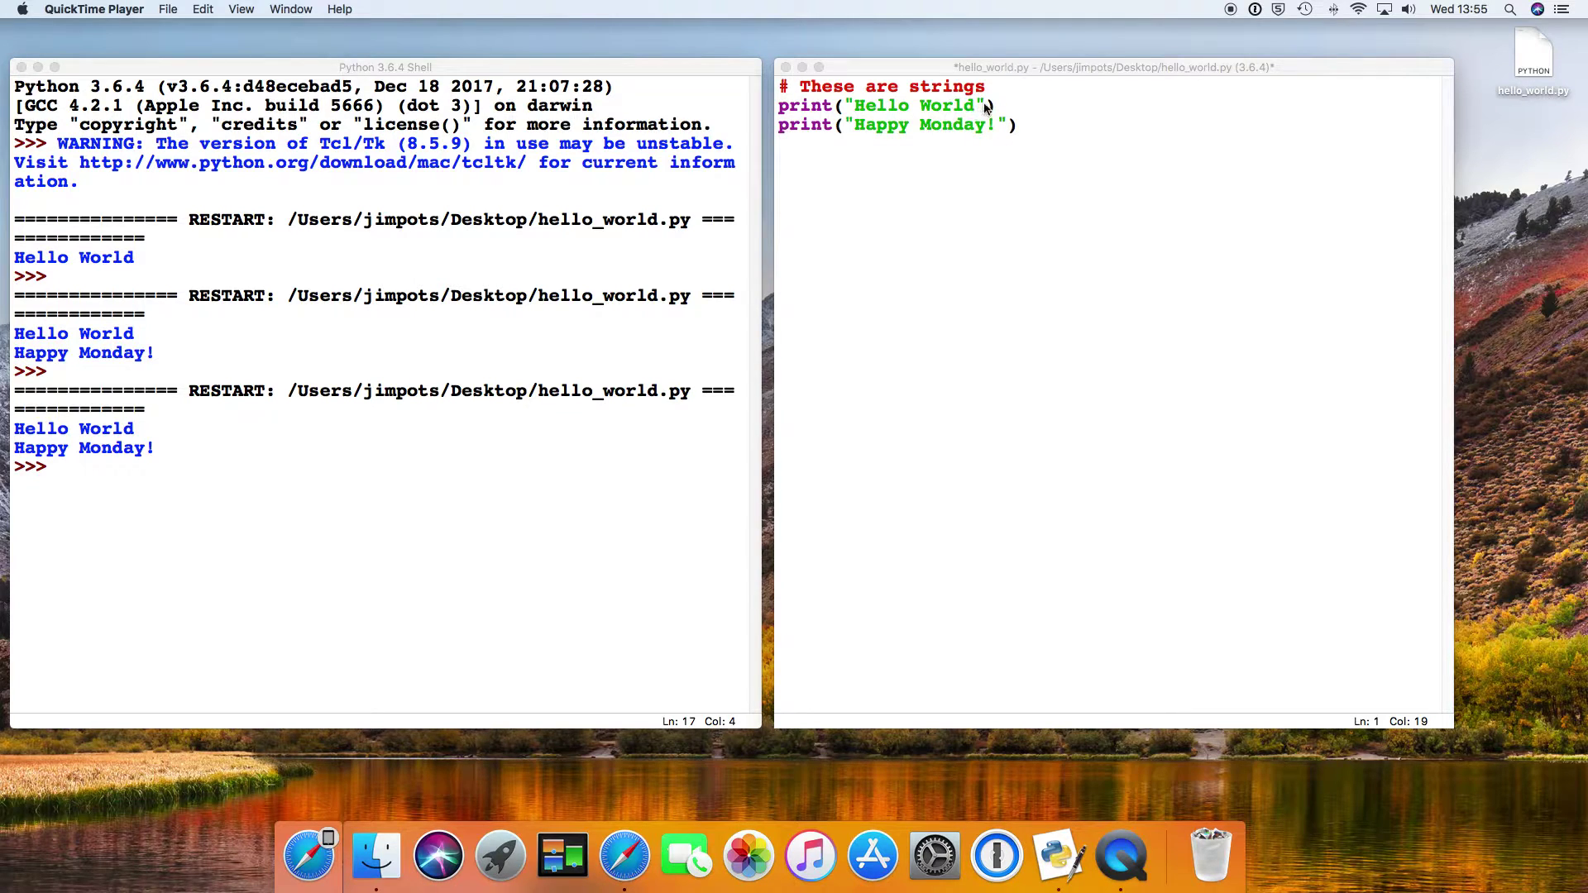
Step: Highlight the 'Hello World' string, then move to the end of the Happy Monday line
drag(988, 106, 859, 110)
click(857, 110)
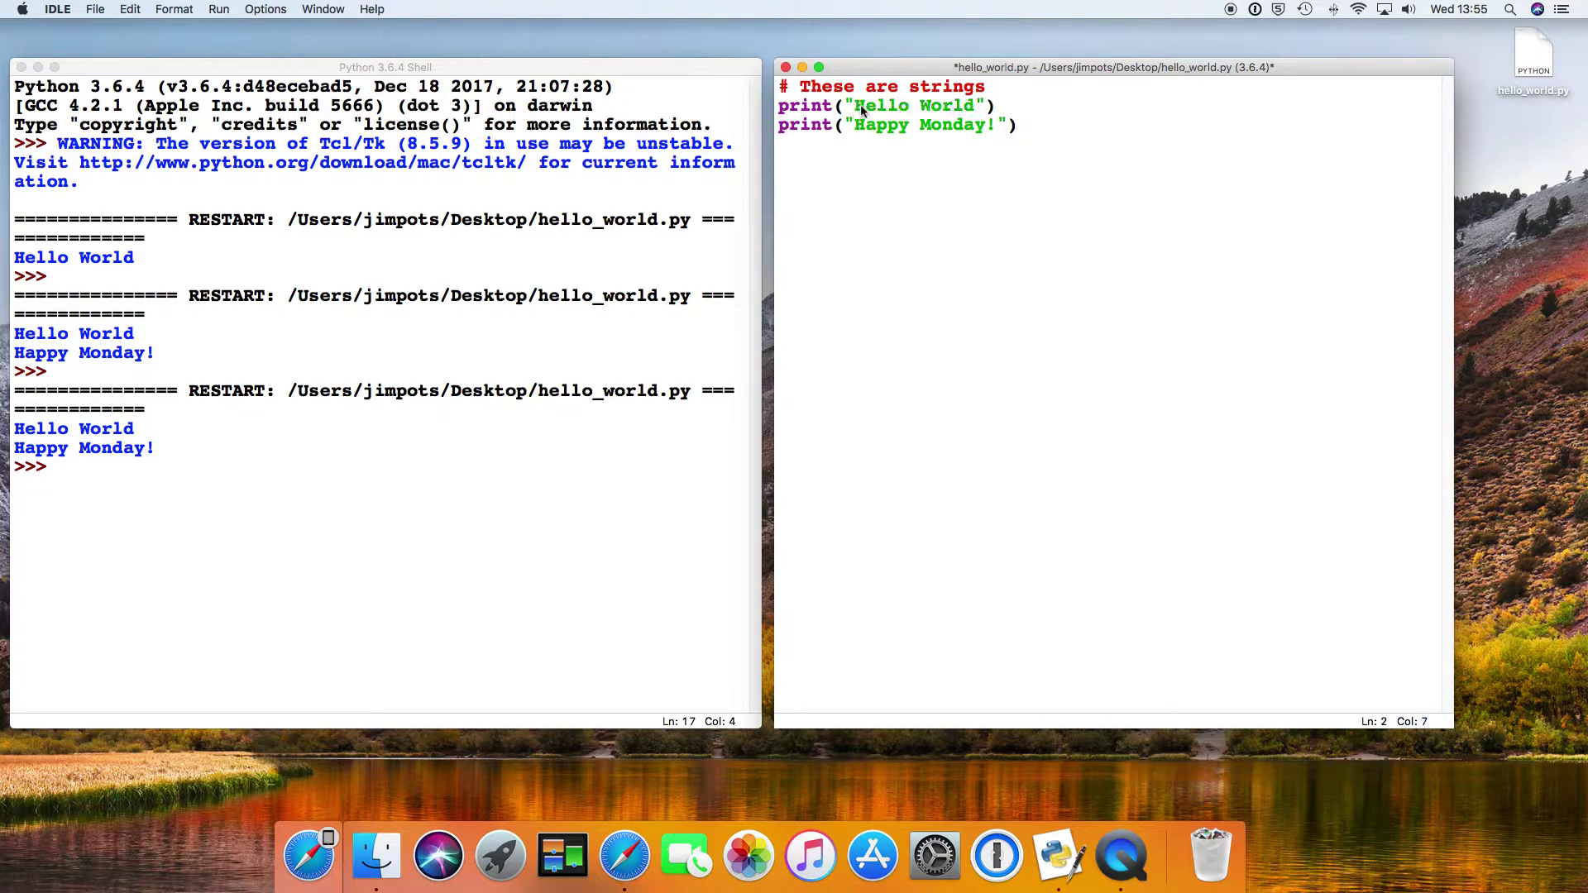
drag(870, 106, 979, 108)
click(979, 107)
click(848, 107)
click(853, 112)
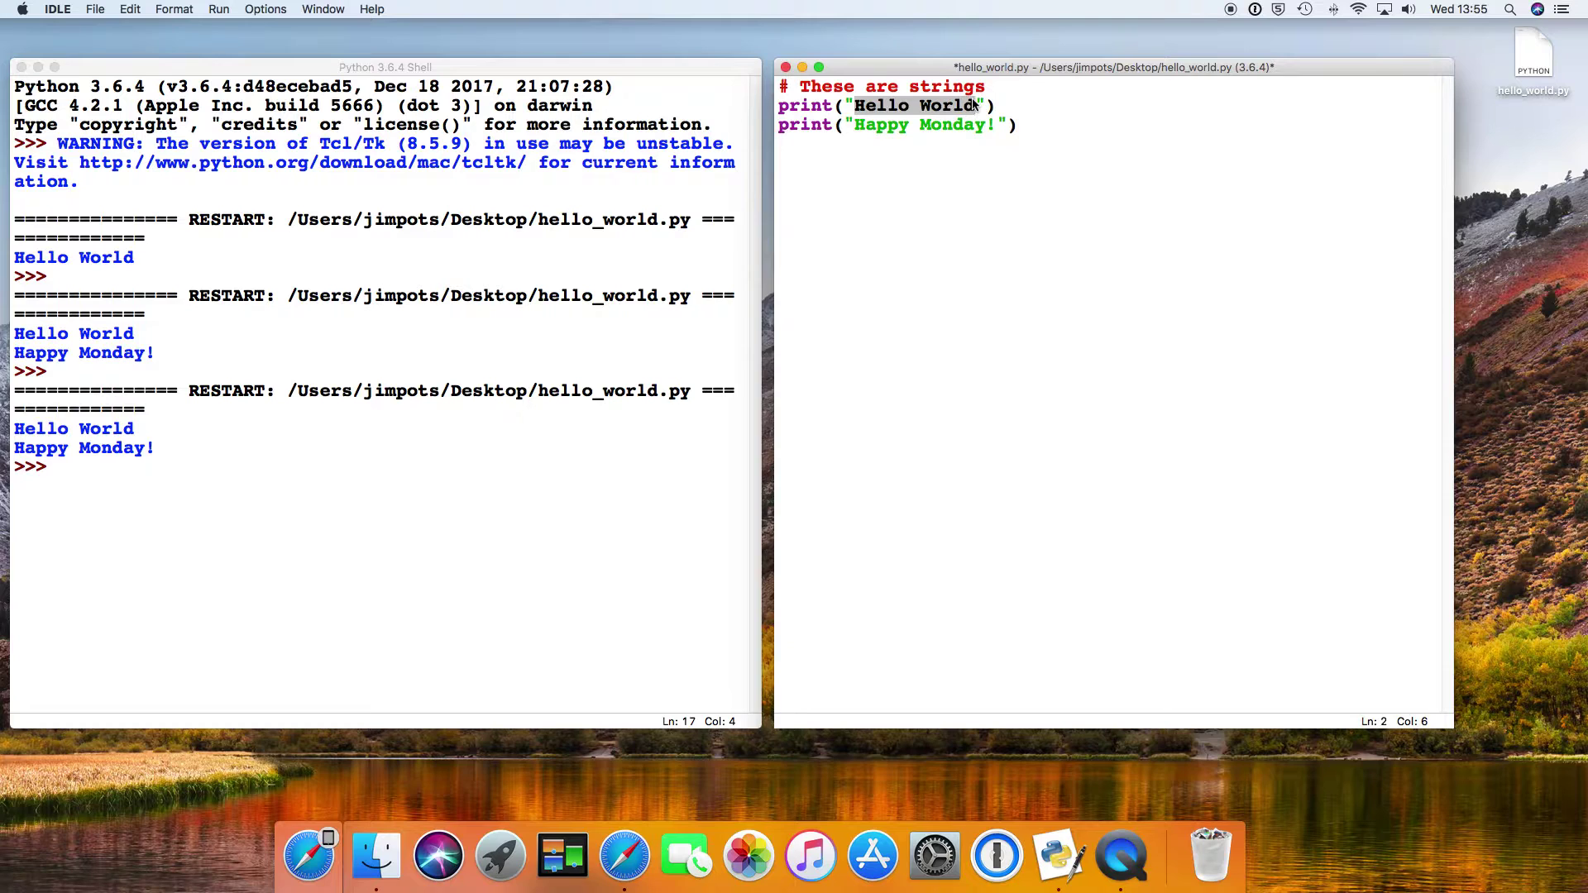
drag(976, 108, 978, 108)
click(1029, 125)
Step: Add a print("34354") line below the Happy Monday print, then save and run the script
key(Return)
text(print)
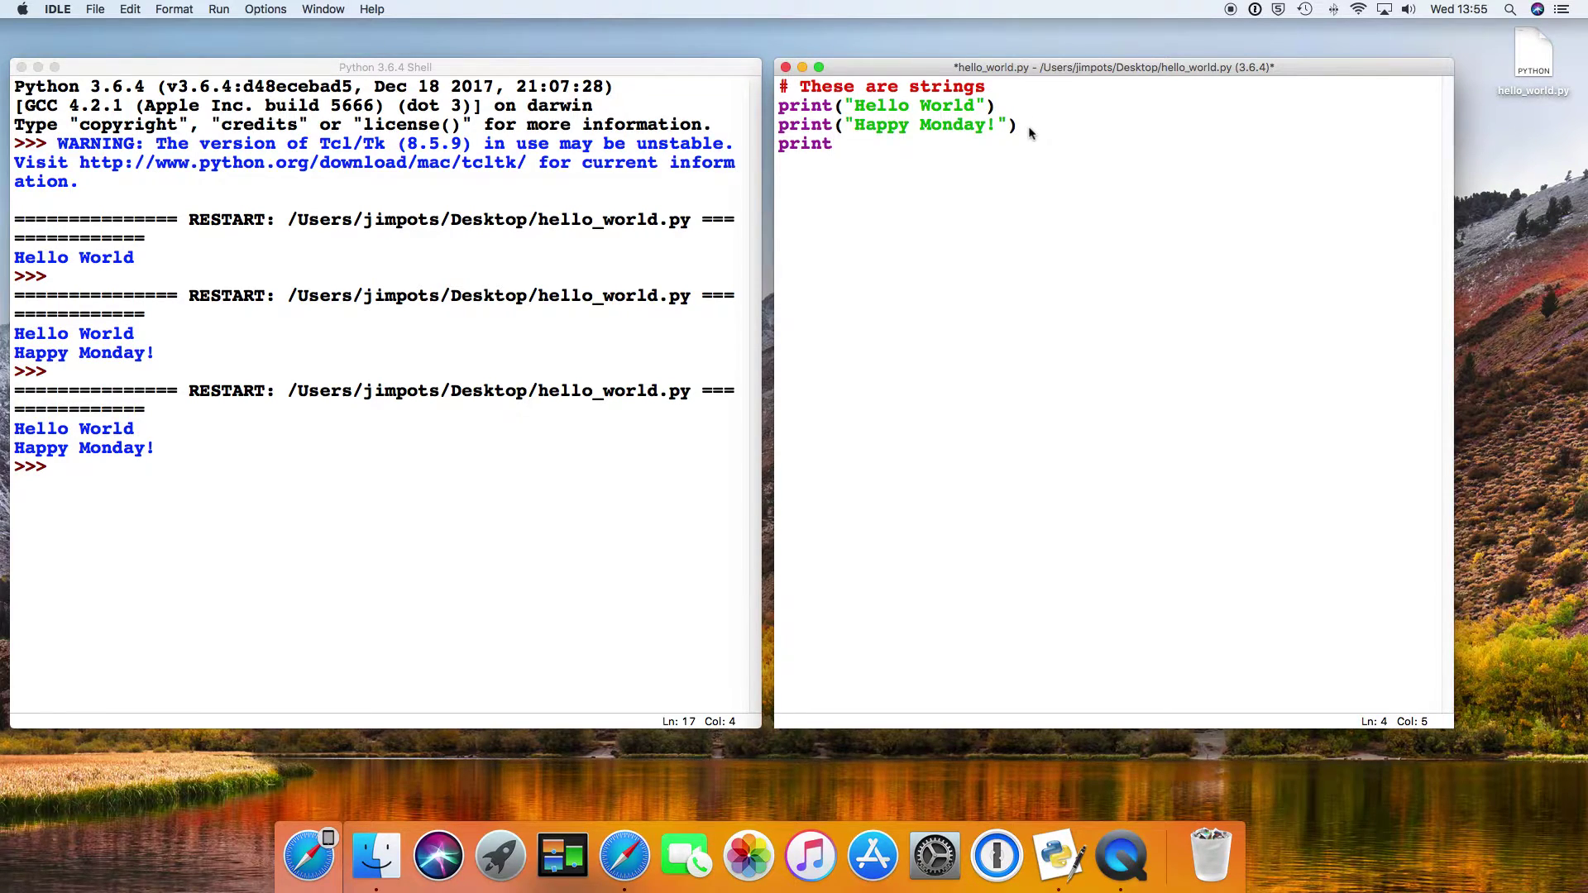
text(()
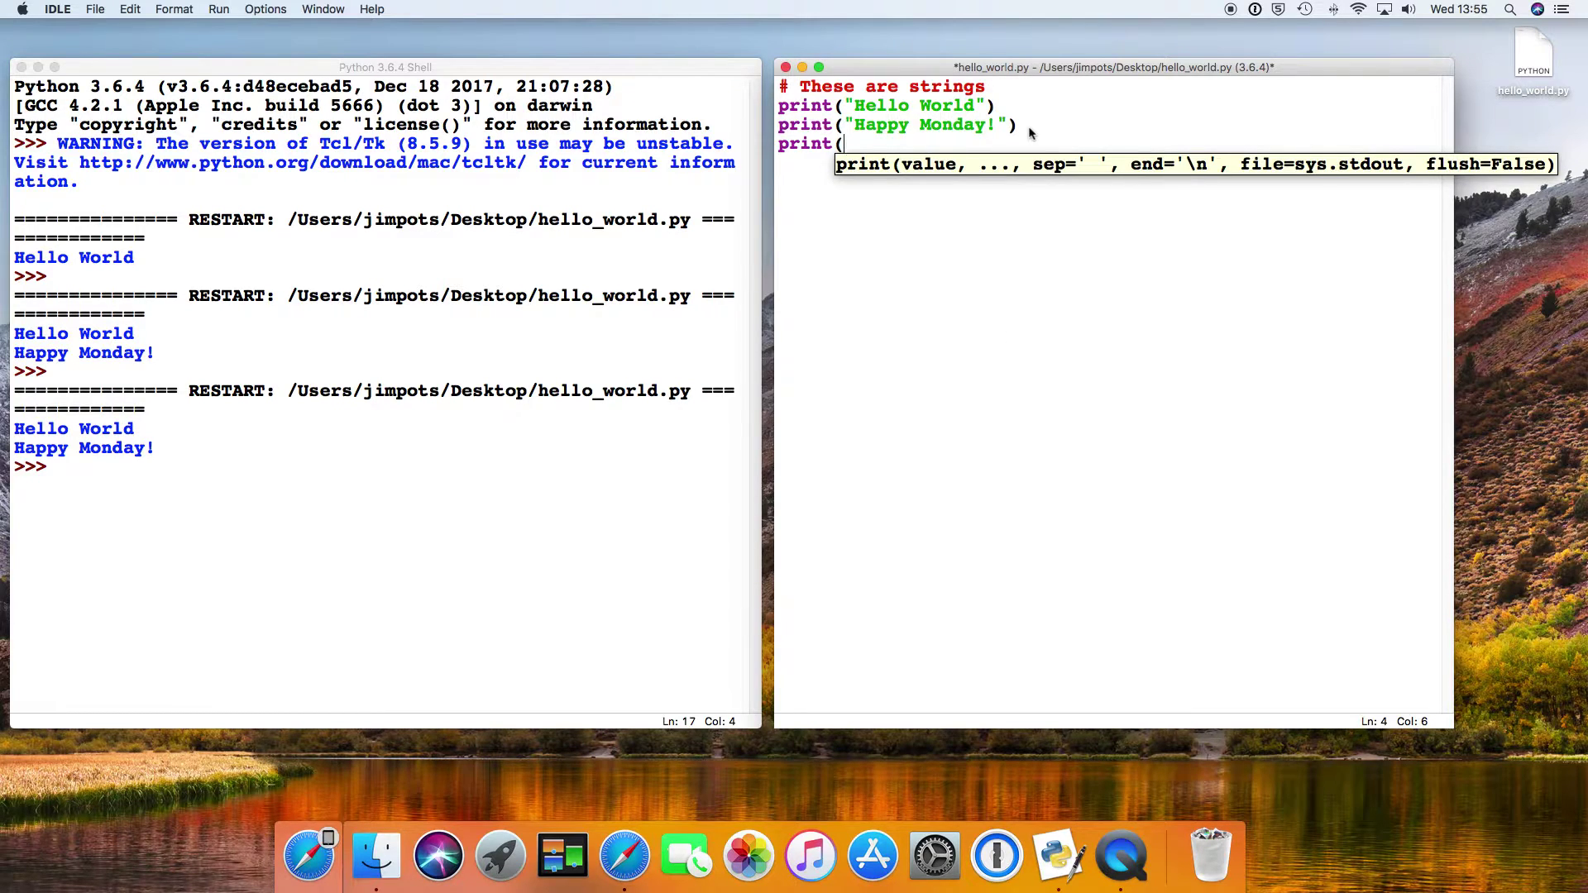
text("34354")
text())
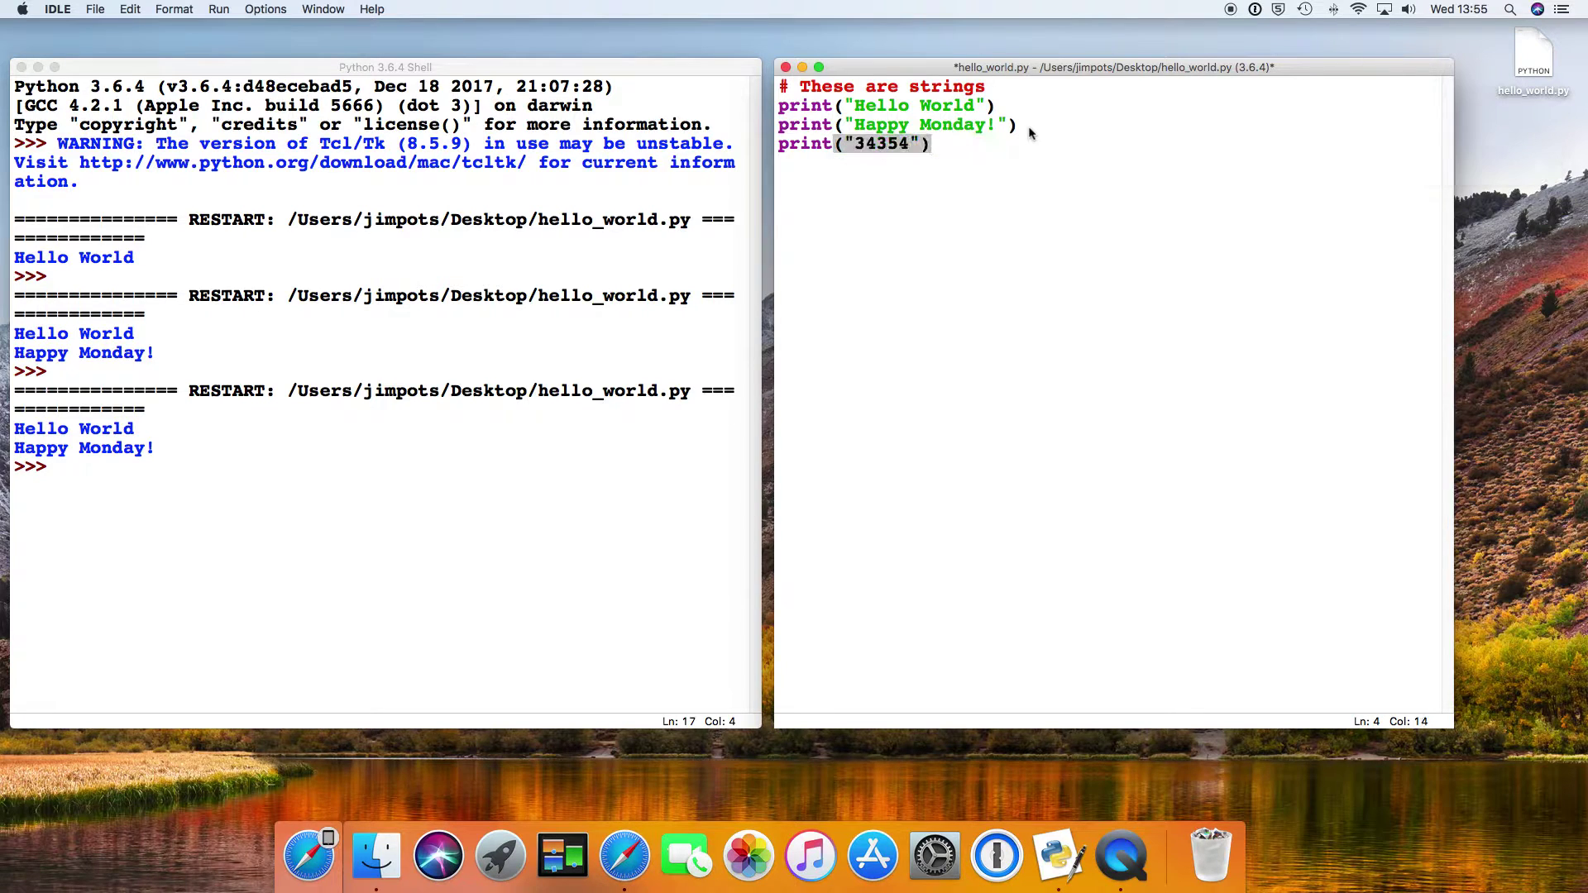
key(F5)
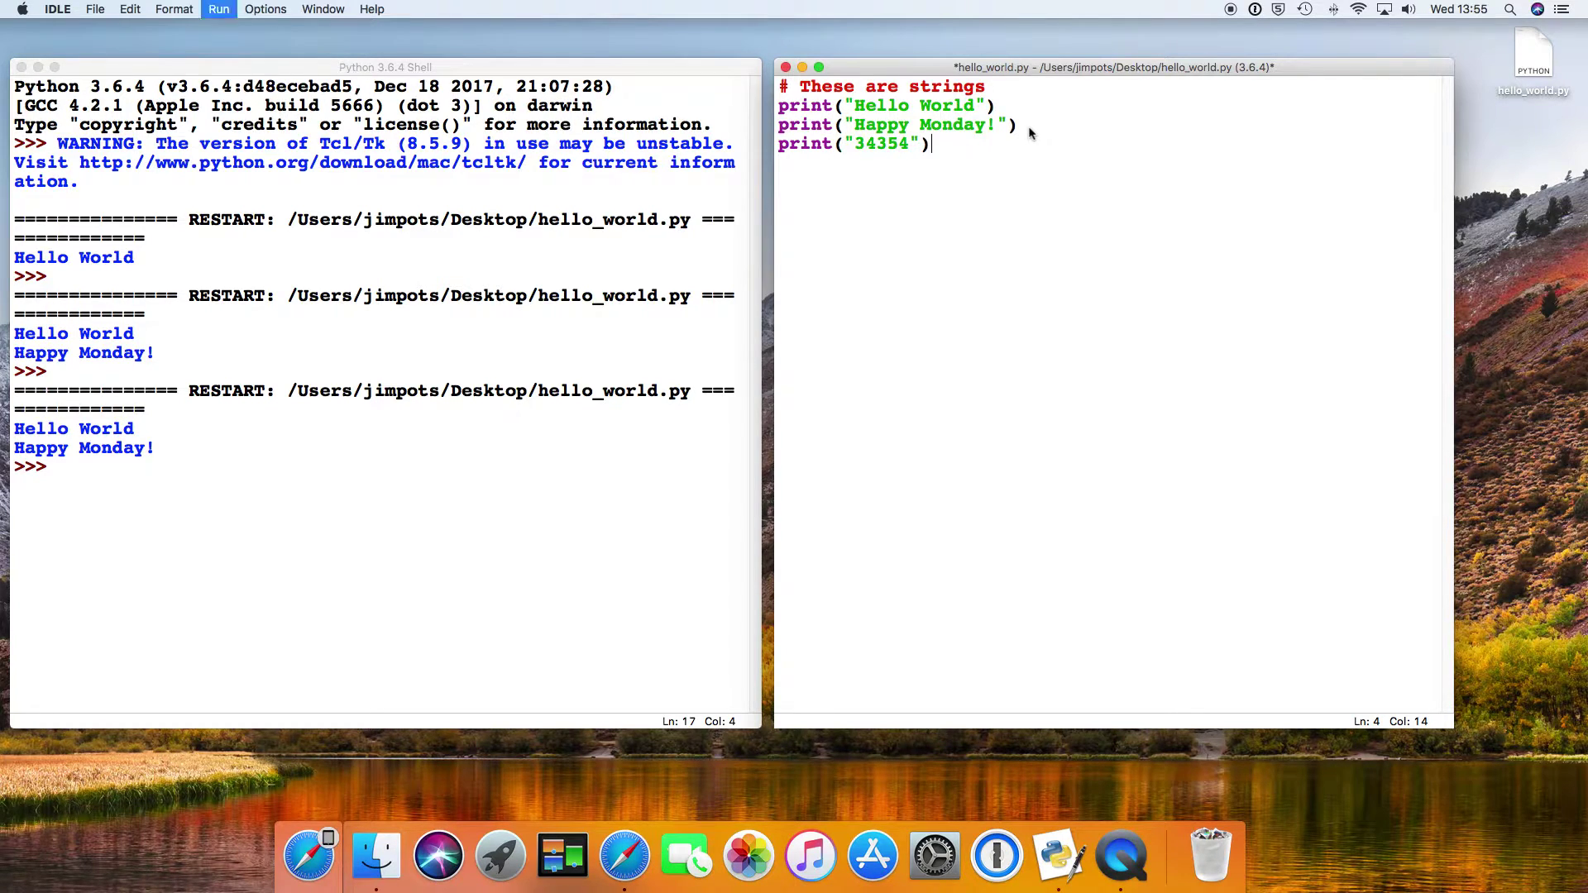
key(Return)
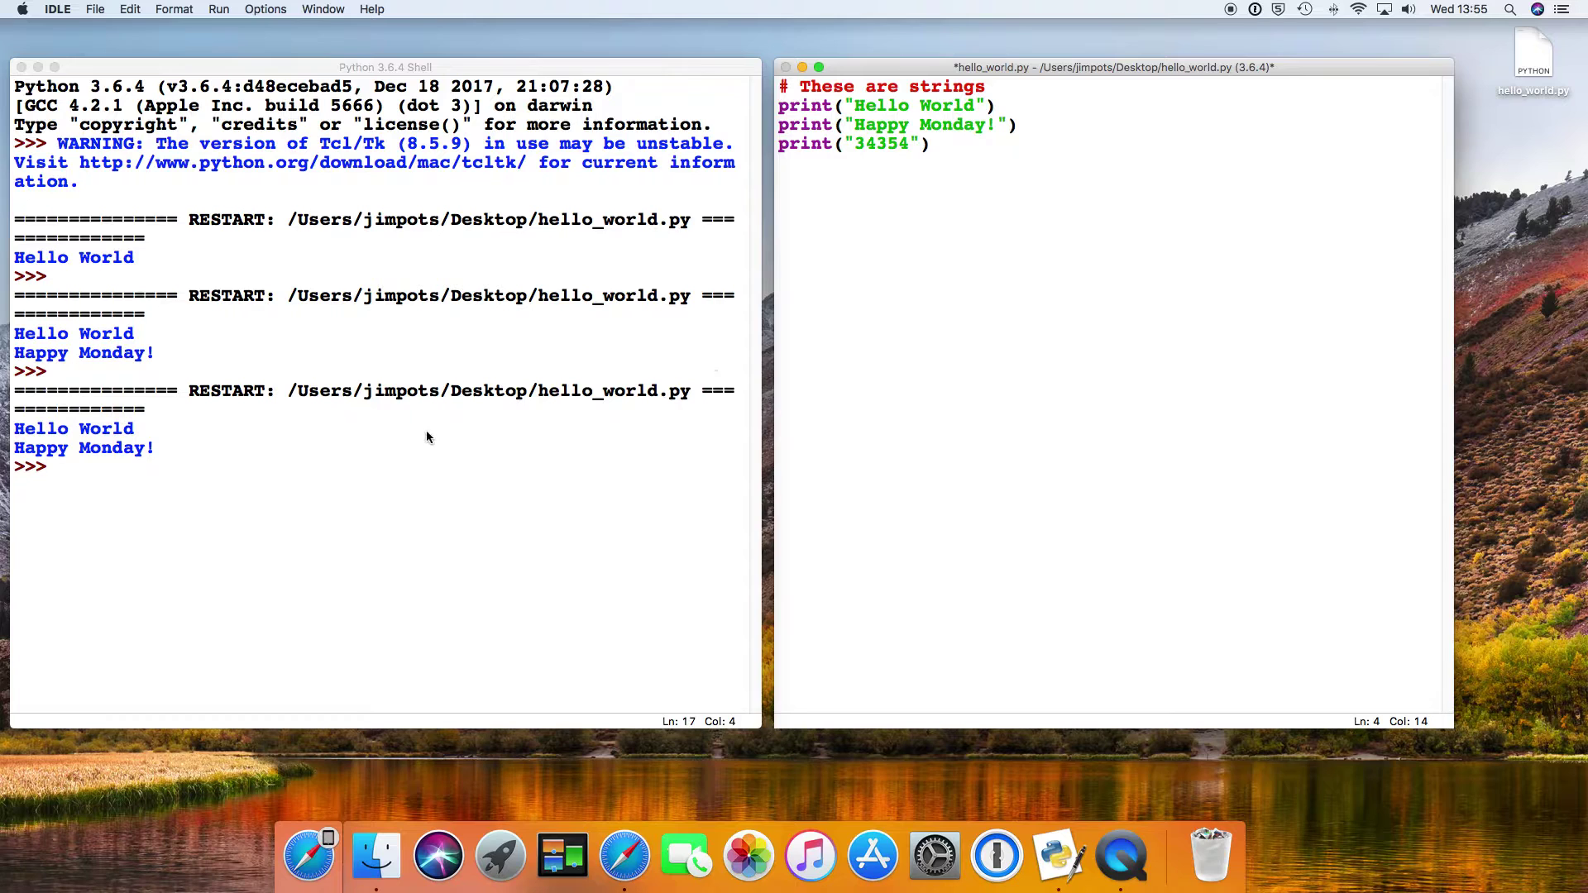
key(F5)
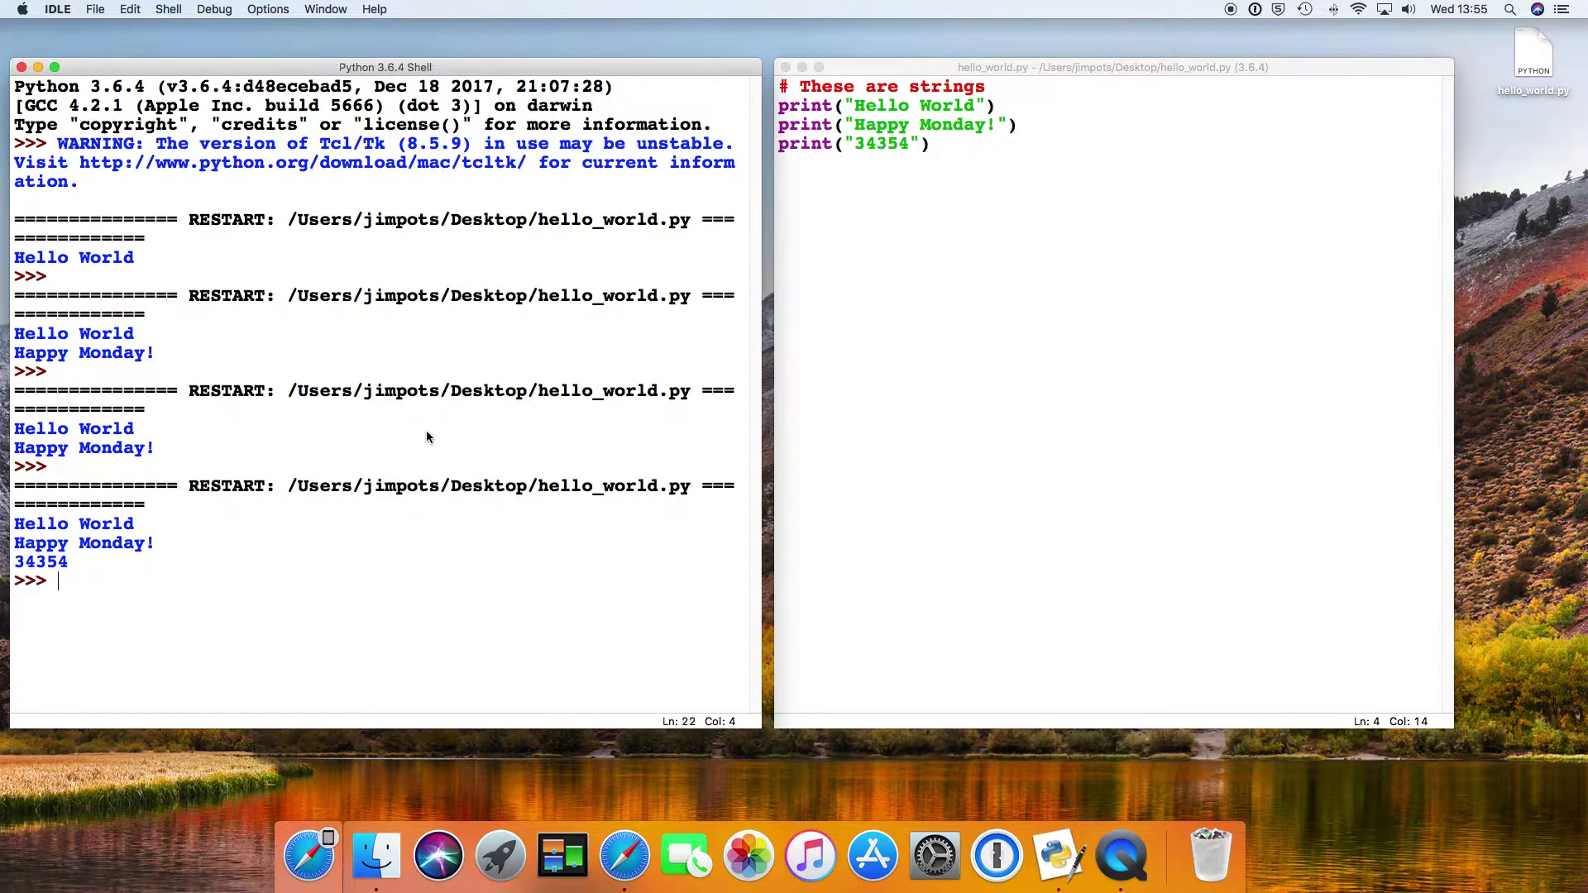
click(956, 142)
Step: Add the comment '# These are integers' with print(34354) below it, then run
key(Return)
key(Return)
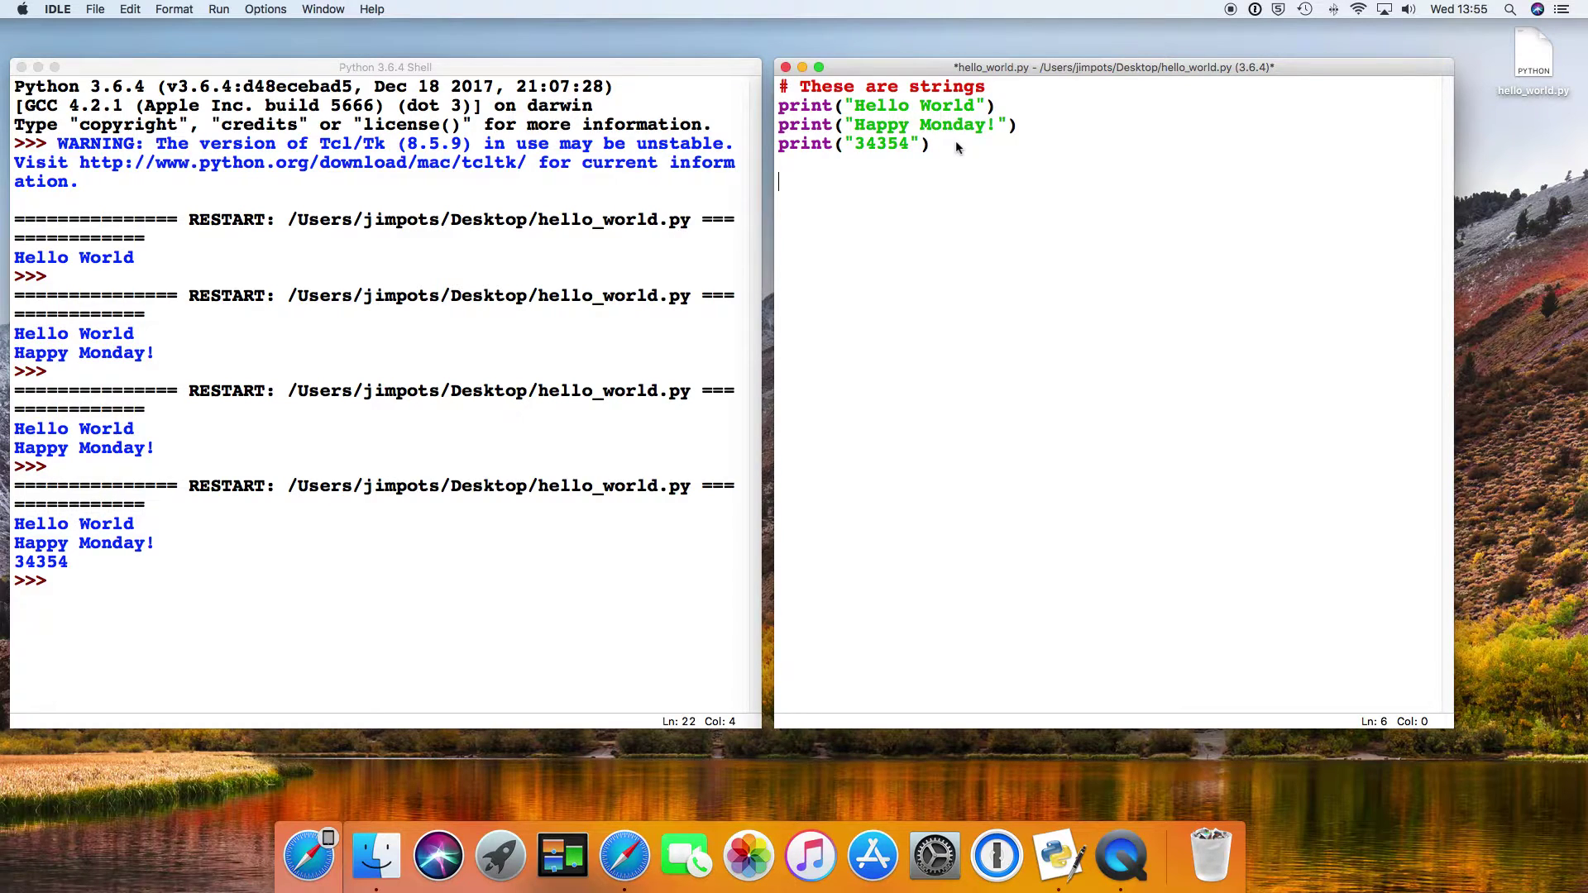
text(# )
text(These a)
text(re integers)
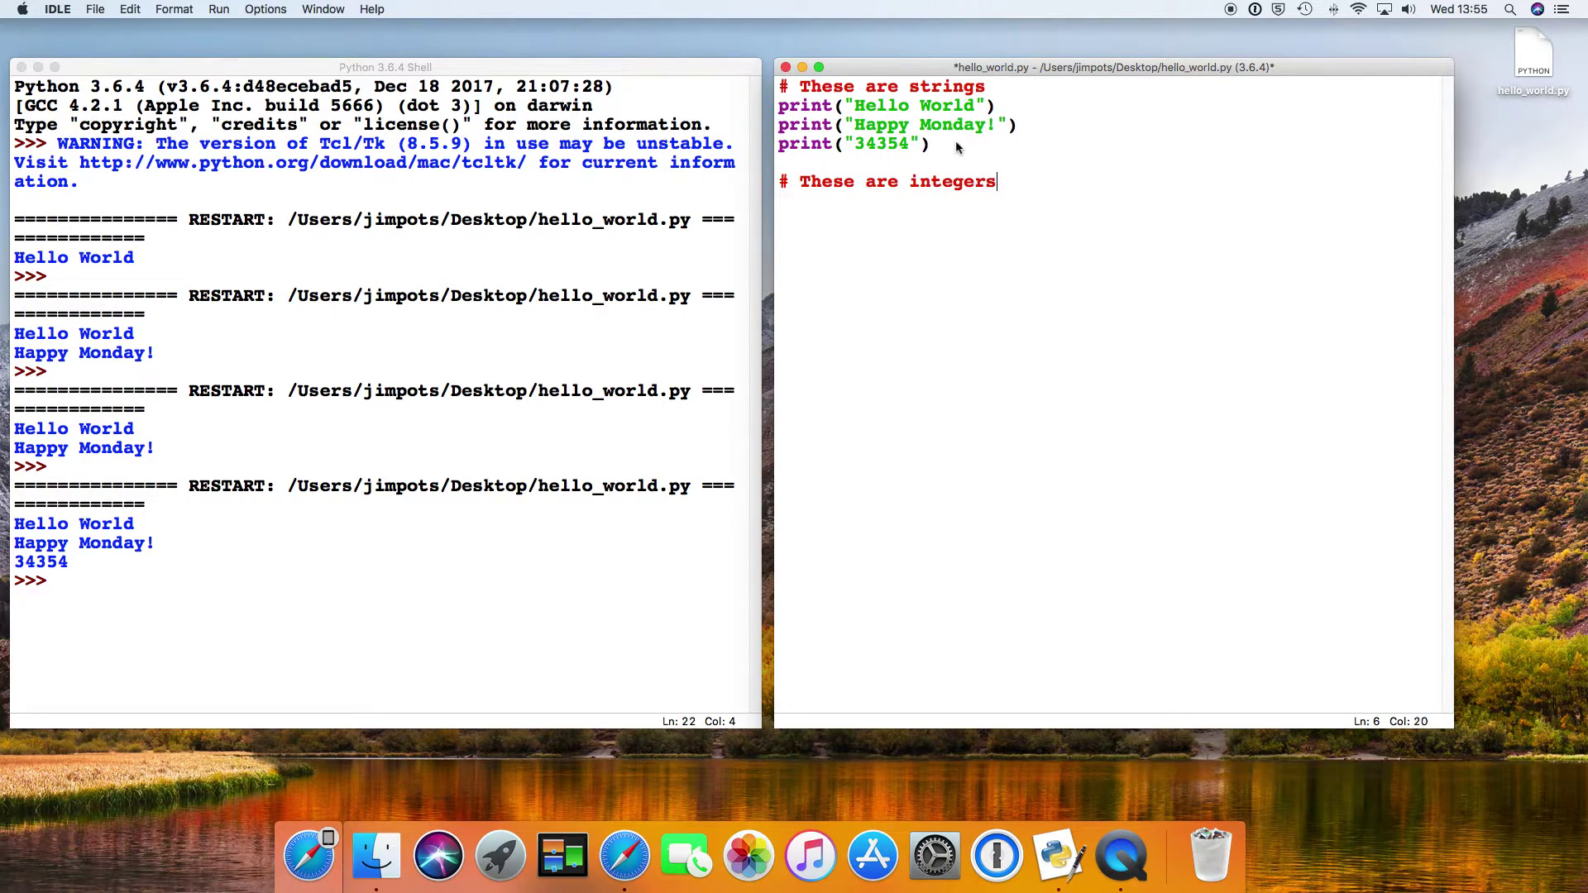
key(Return)
text(print()
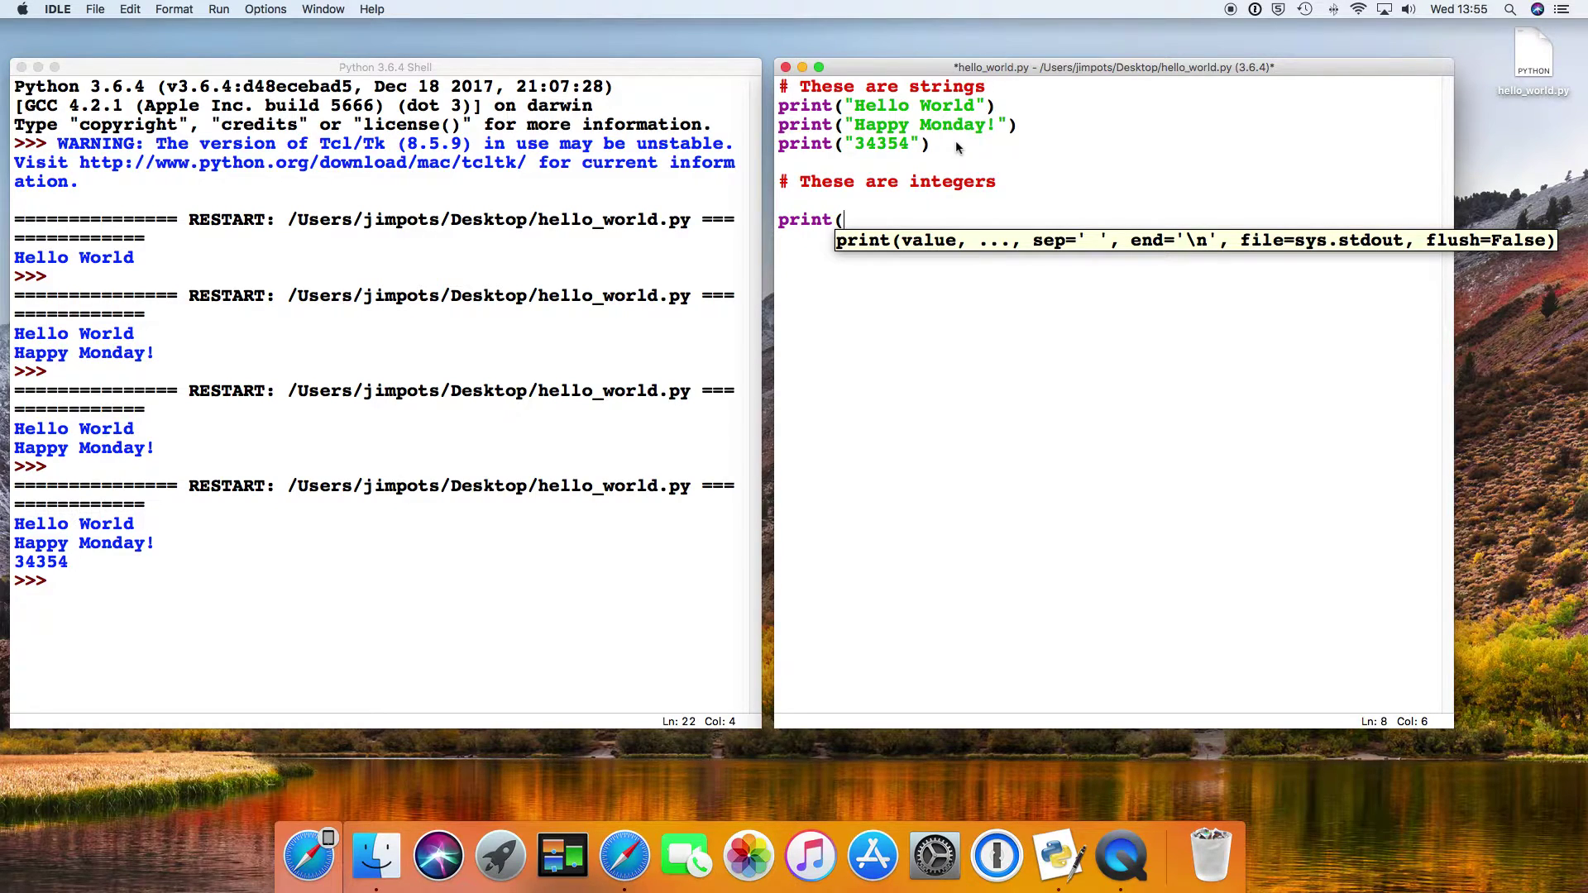
text(34)
text(354))
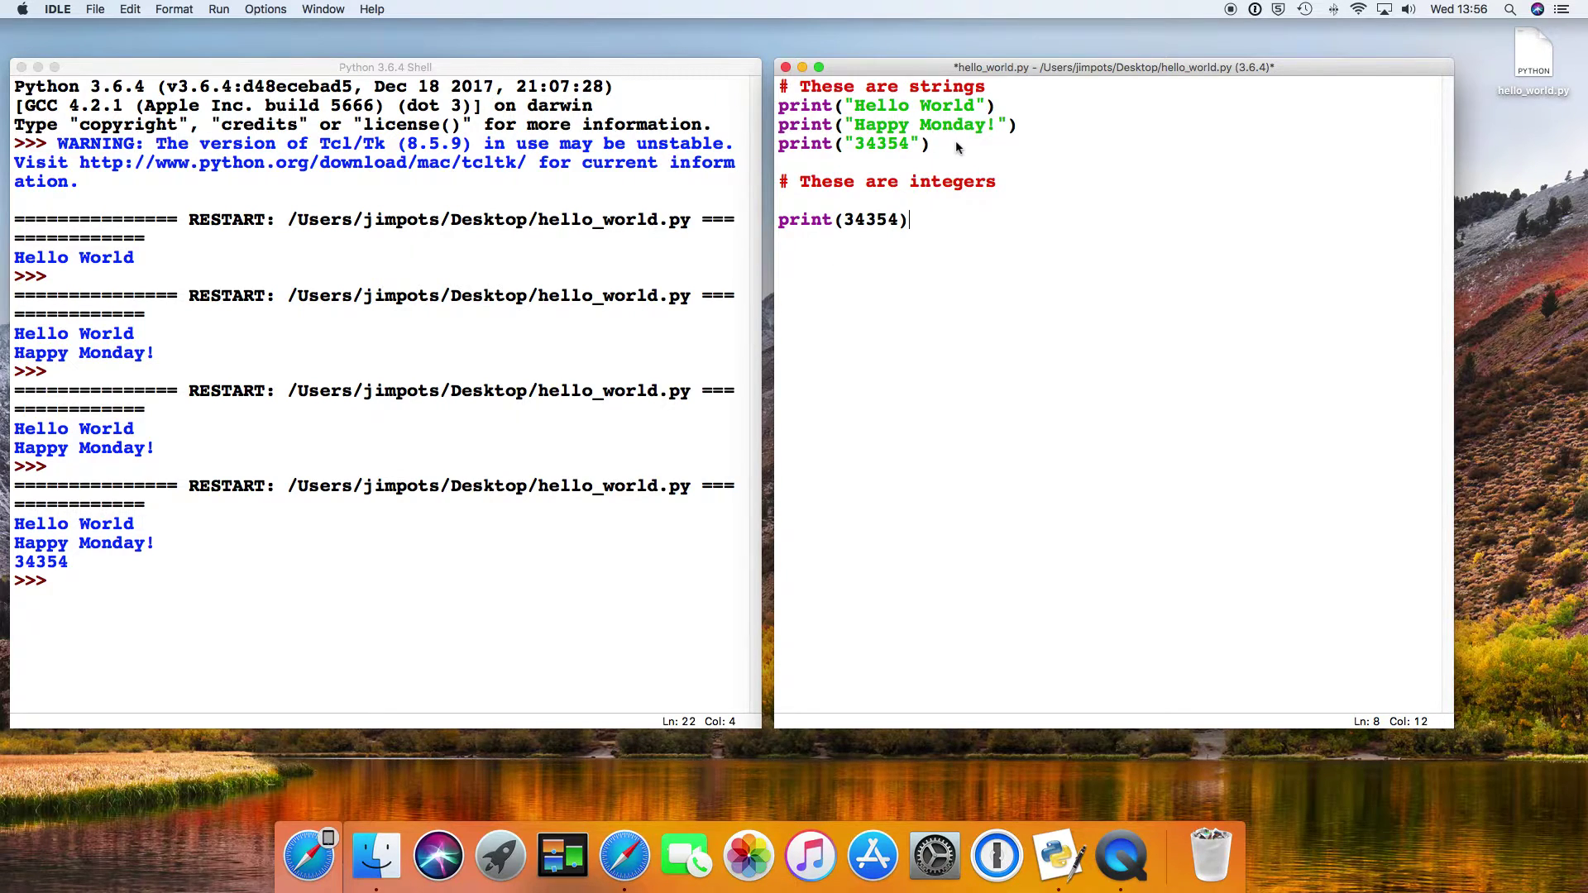
key(F5)
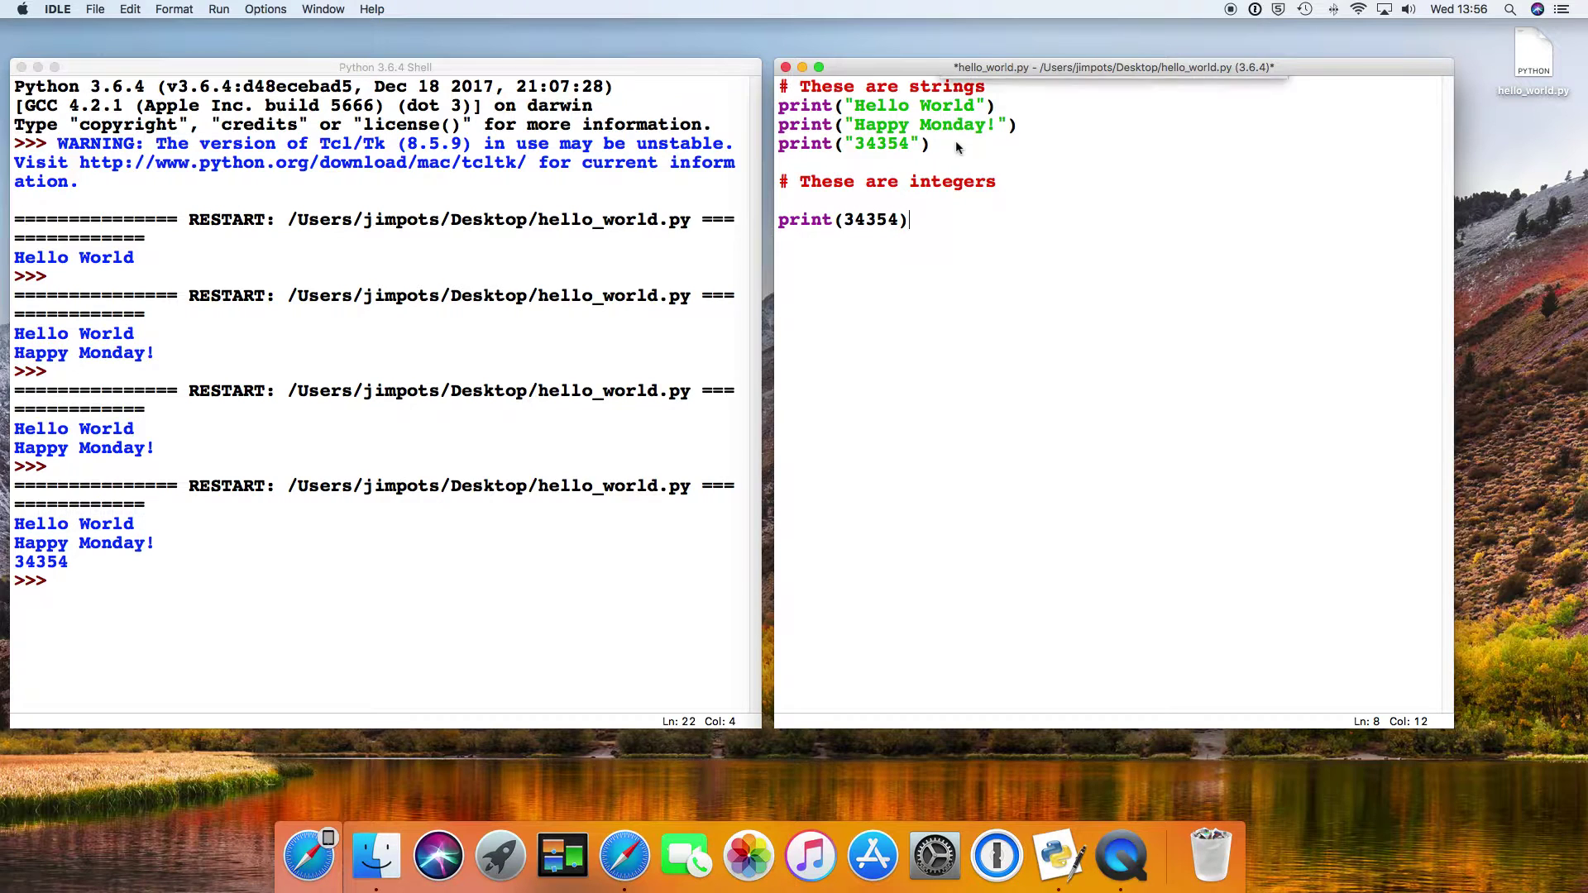
Step: Confirm the save so the script runs and prints 34354 twice
key(Return)
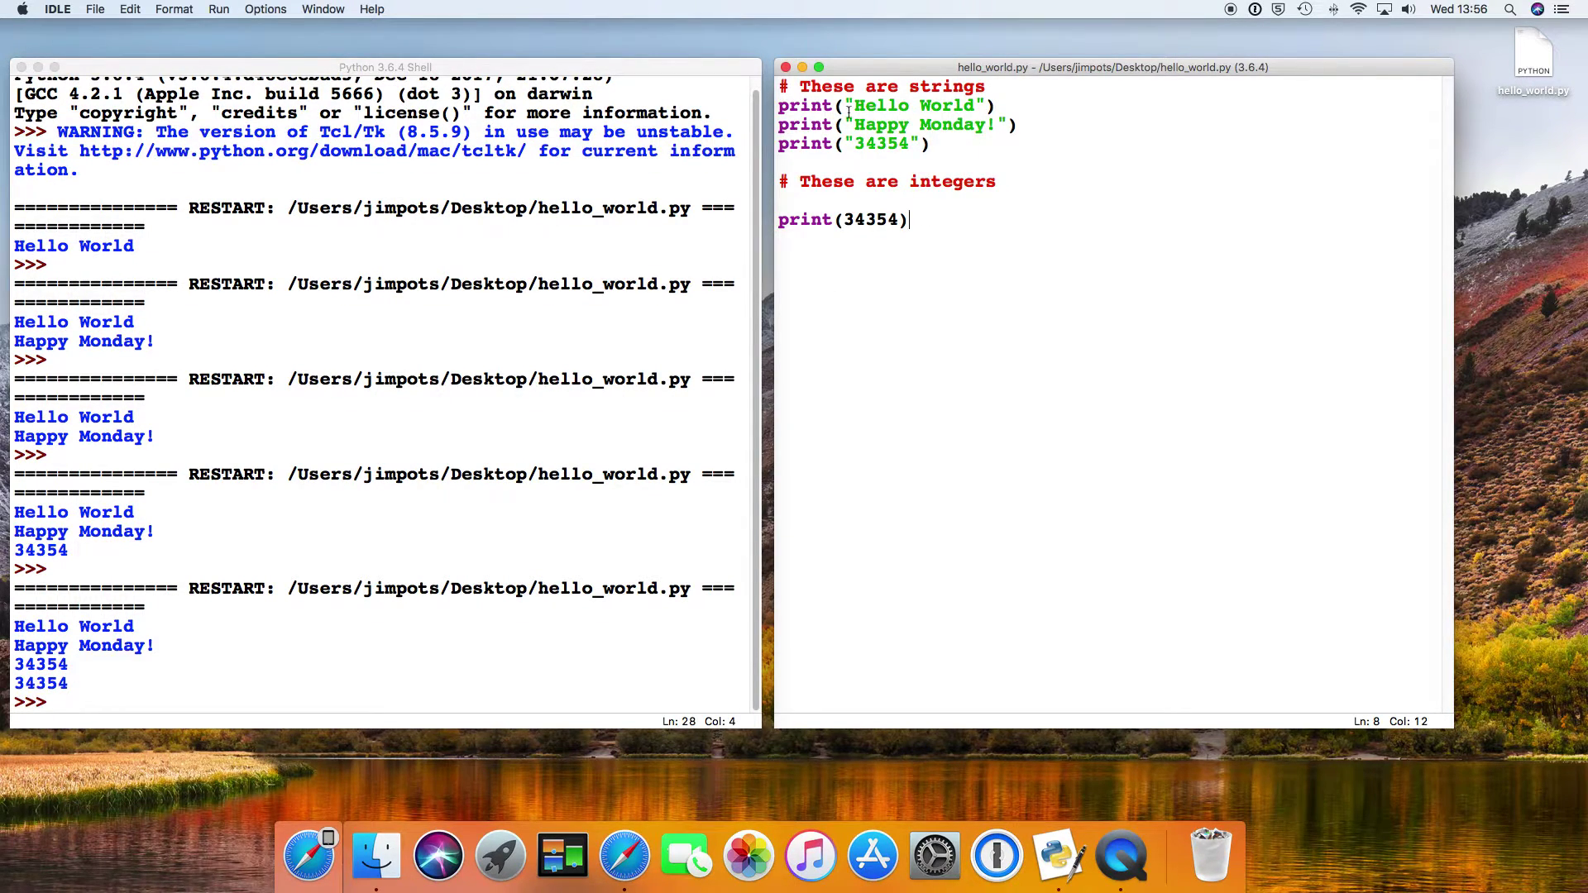
drag(852, 144, 921, 144)
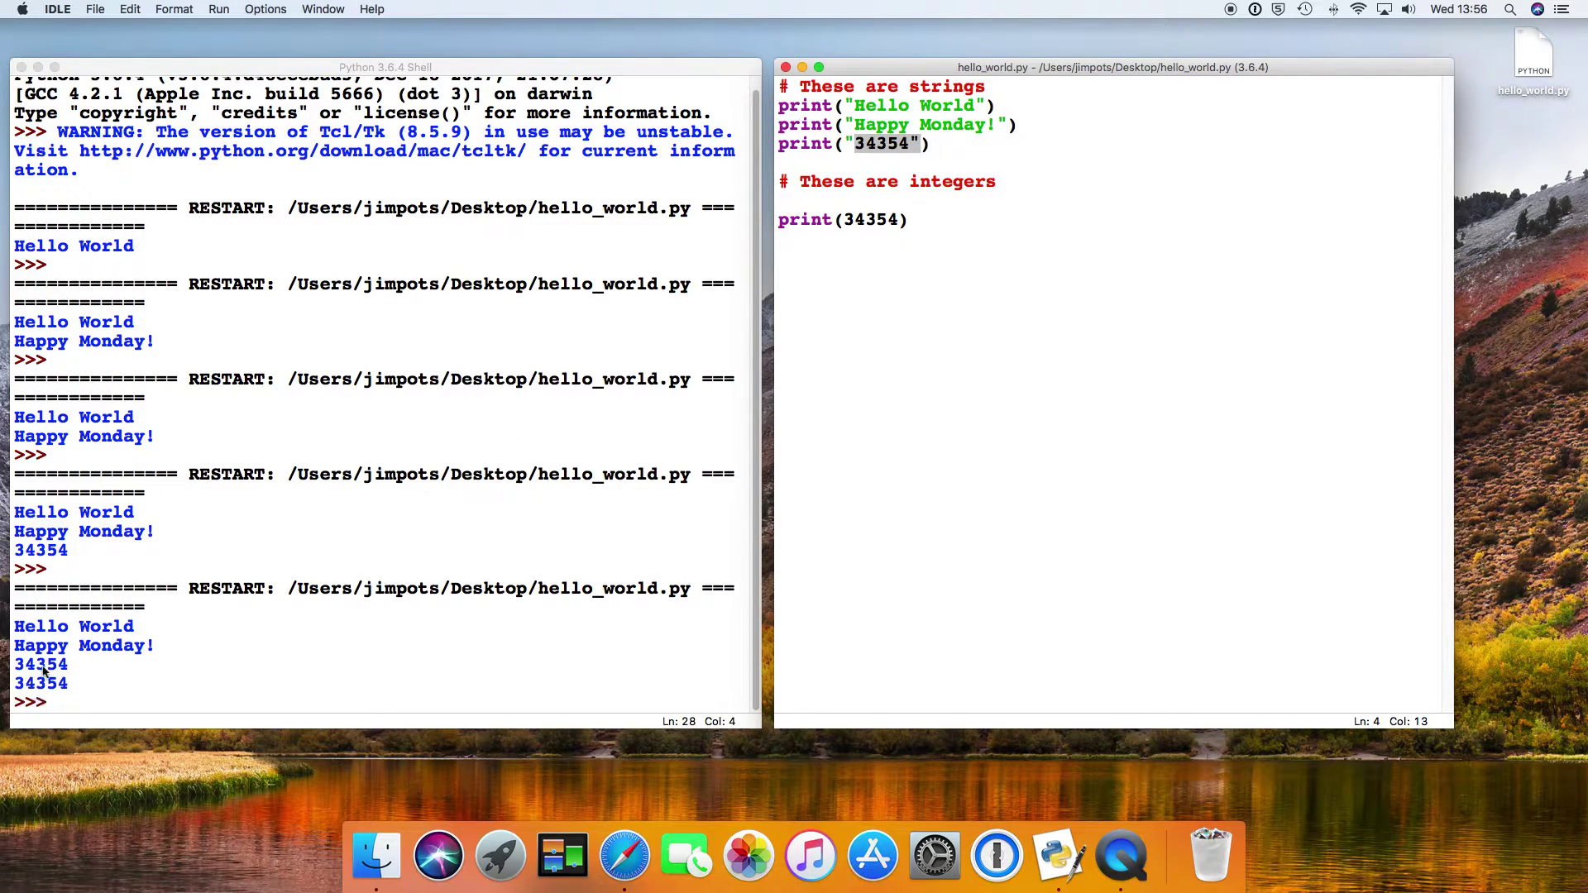
click(918, 143)
drag(920, 145, 844, 144)
drag(899, 221, 841, 221)
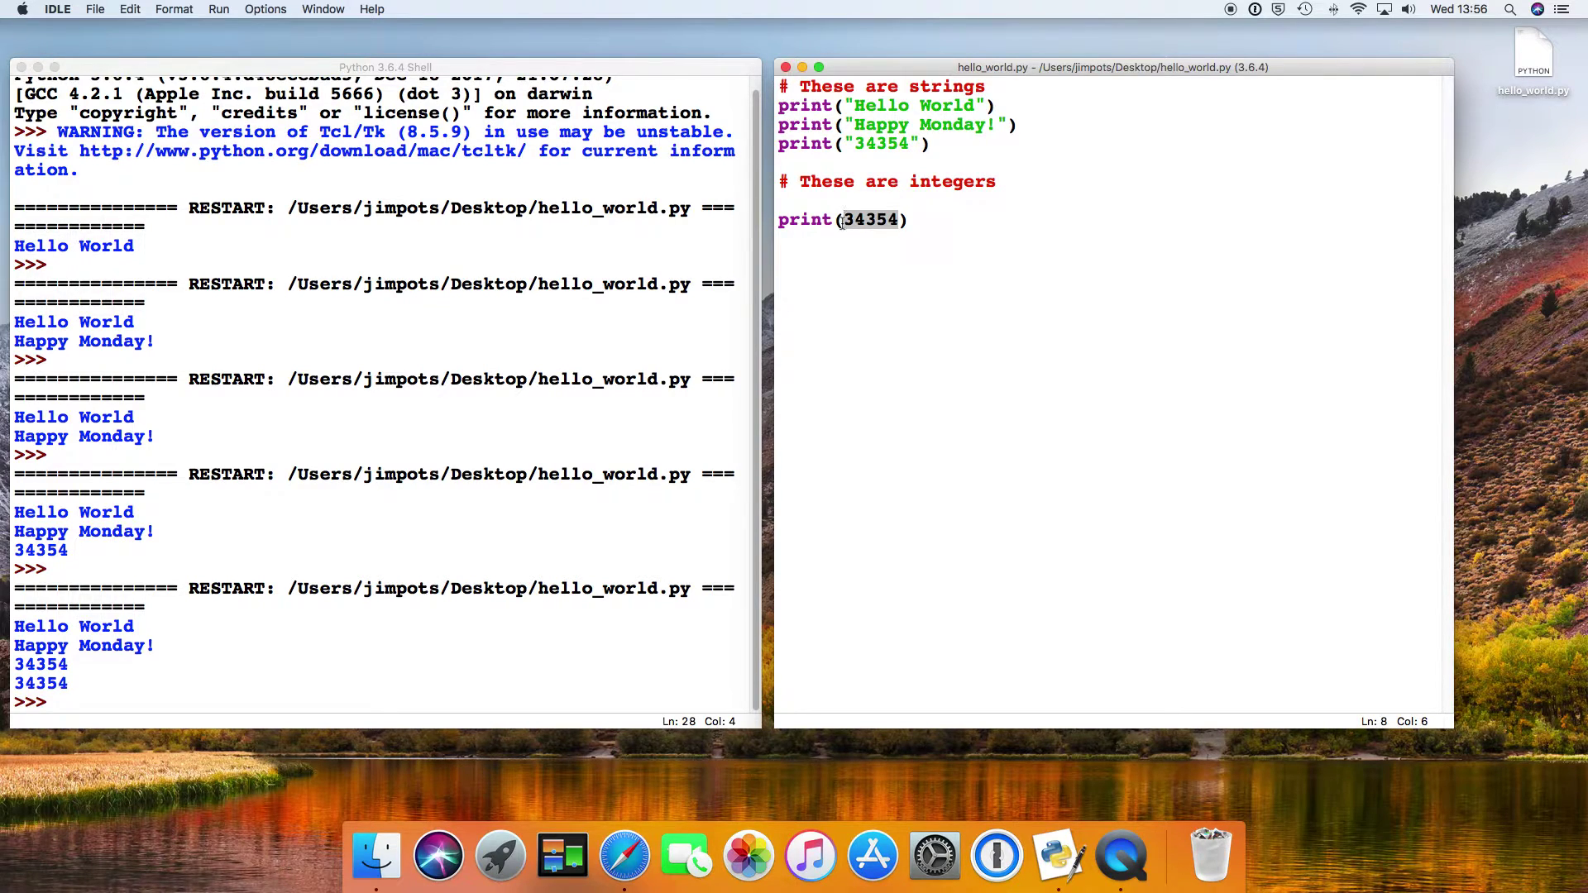
click(898, 221)
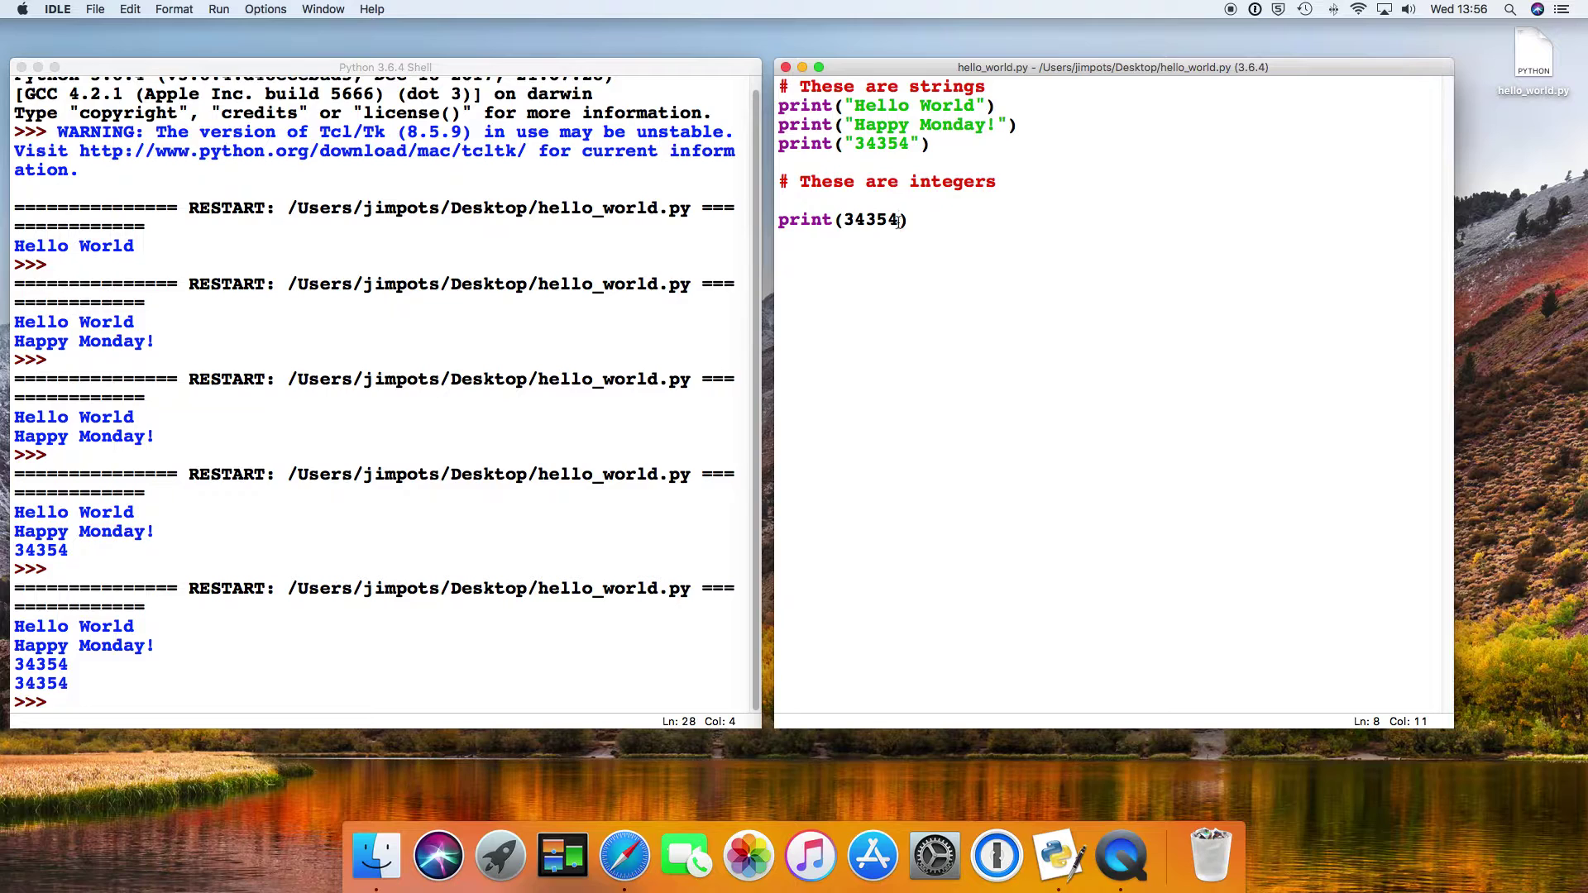
drag(918, 144, 842, 146)
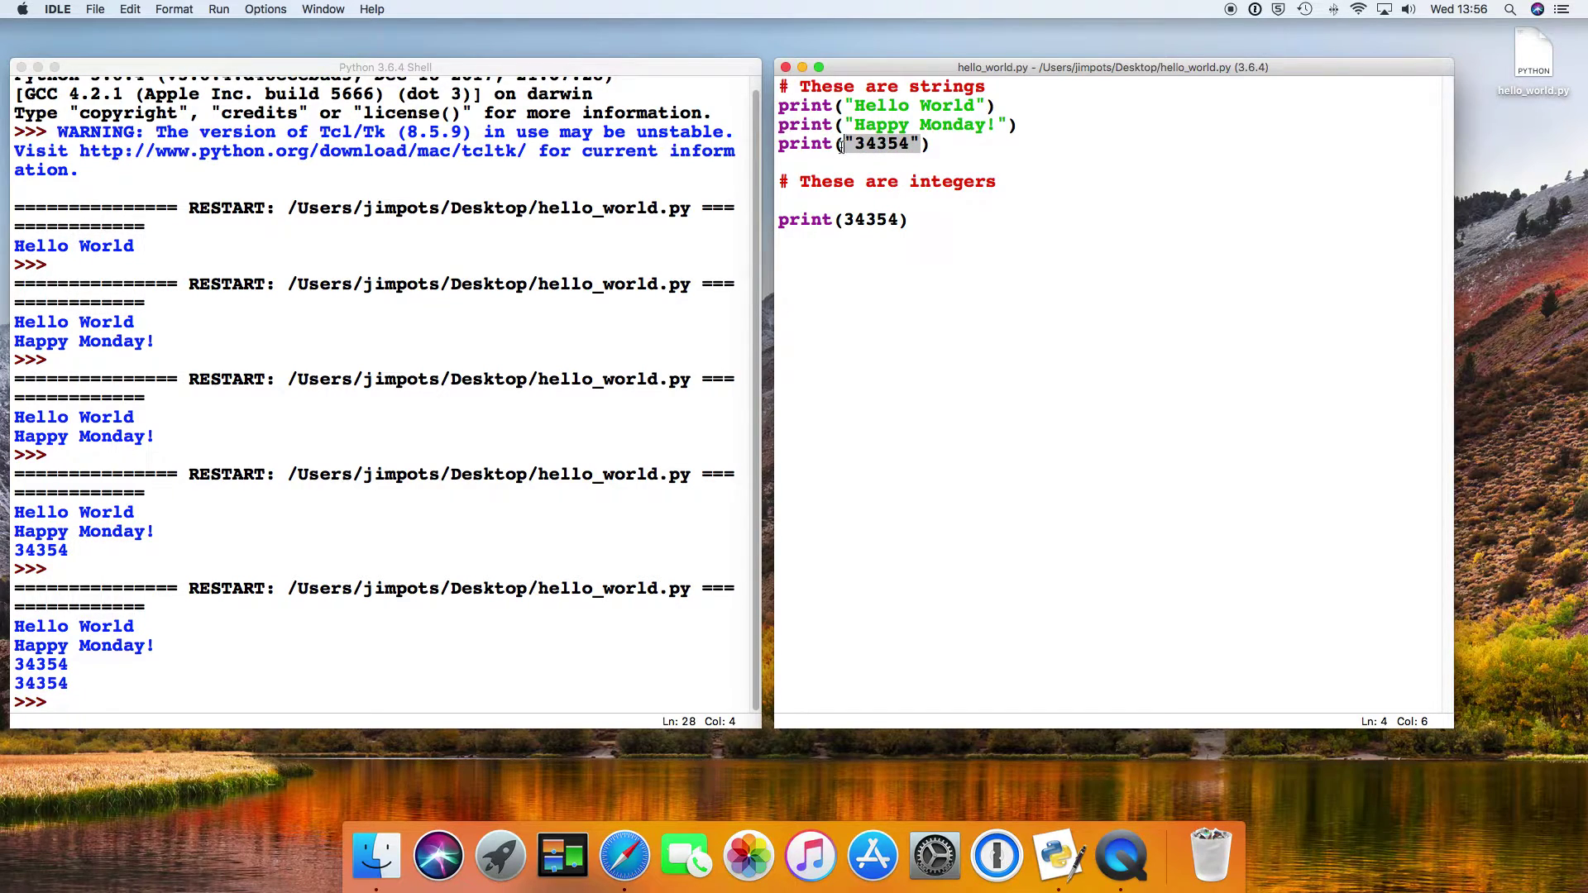
drag(907, 219, 842, 221)
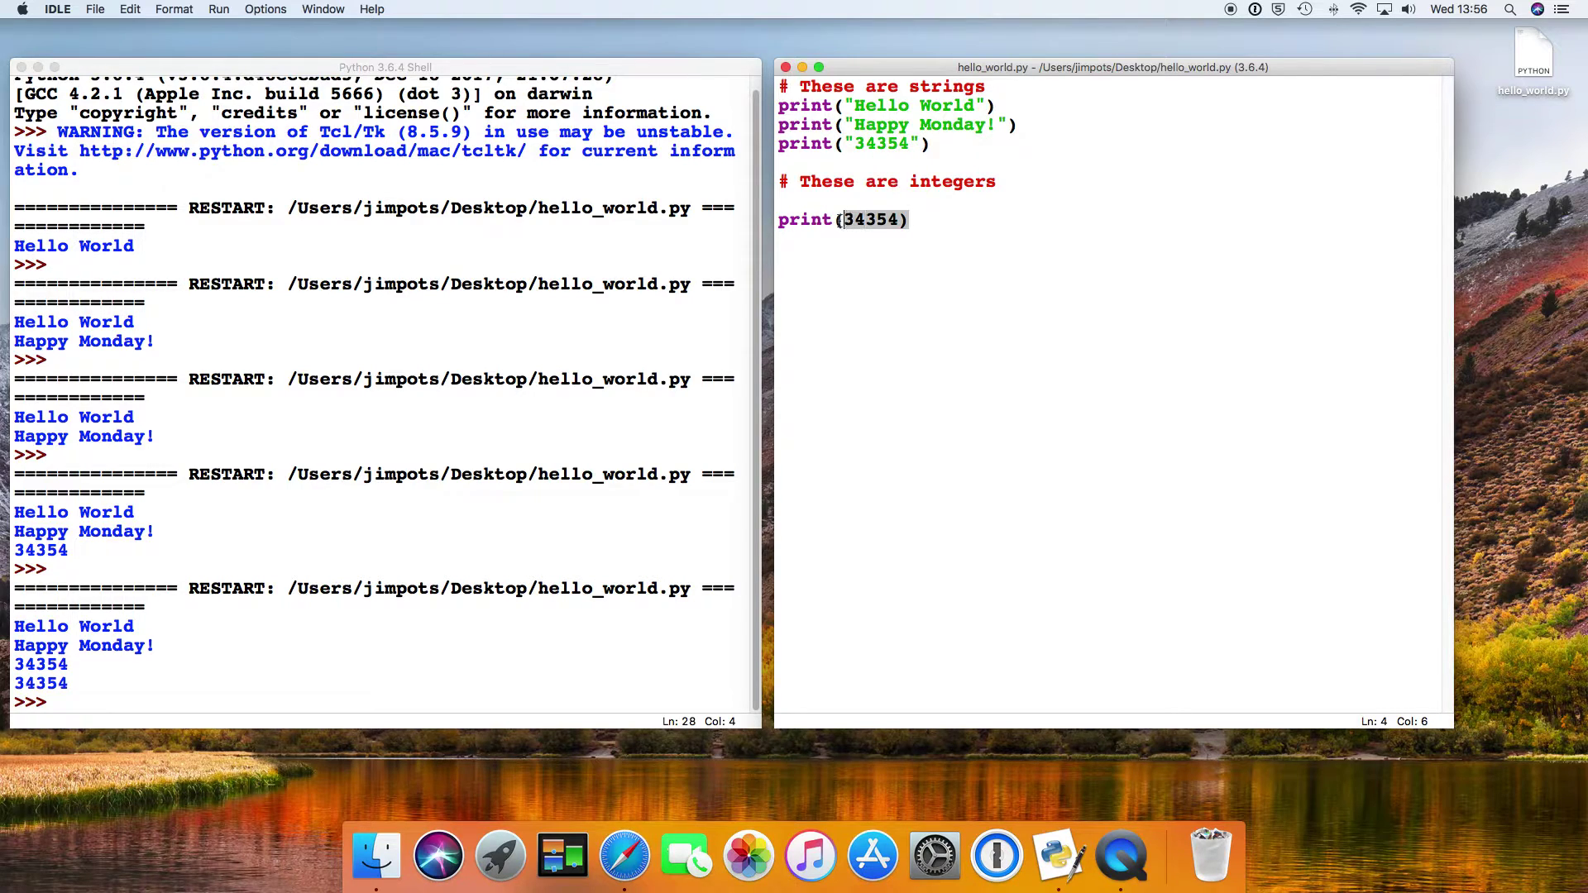
Step: Replace 34354 in the unquoted integer print line with 1 + 1
click(899, 222)
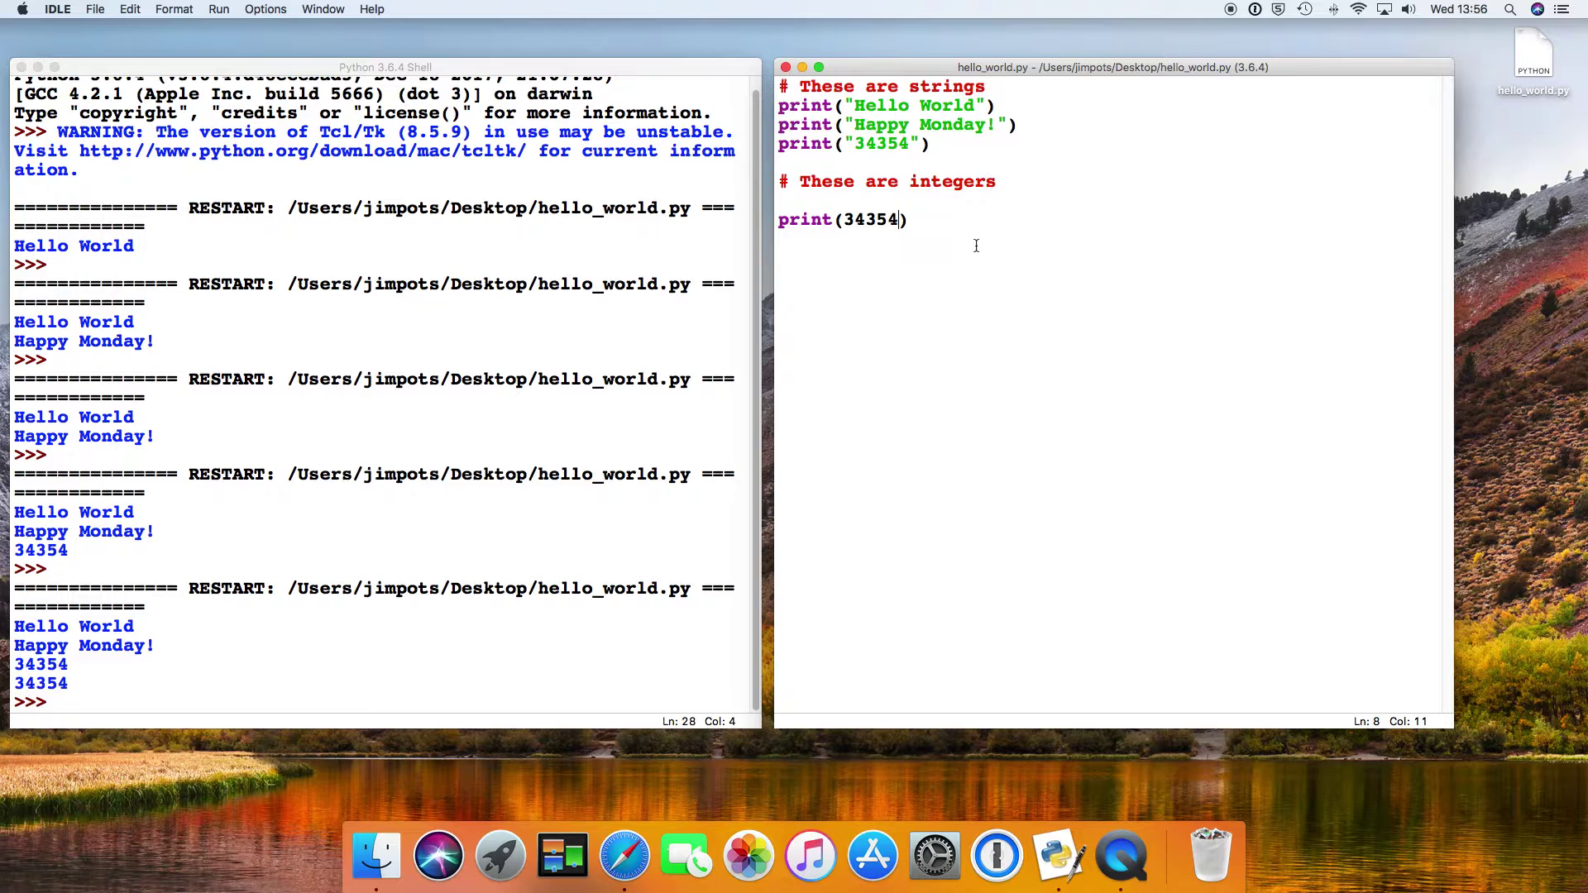
key(BackSpace)
key(BackSpace)
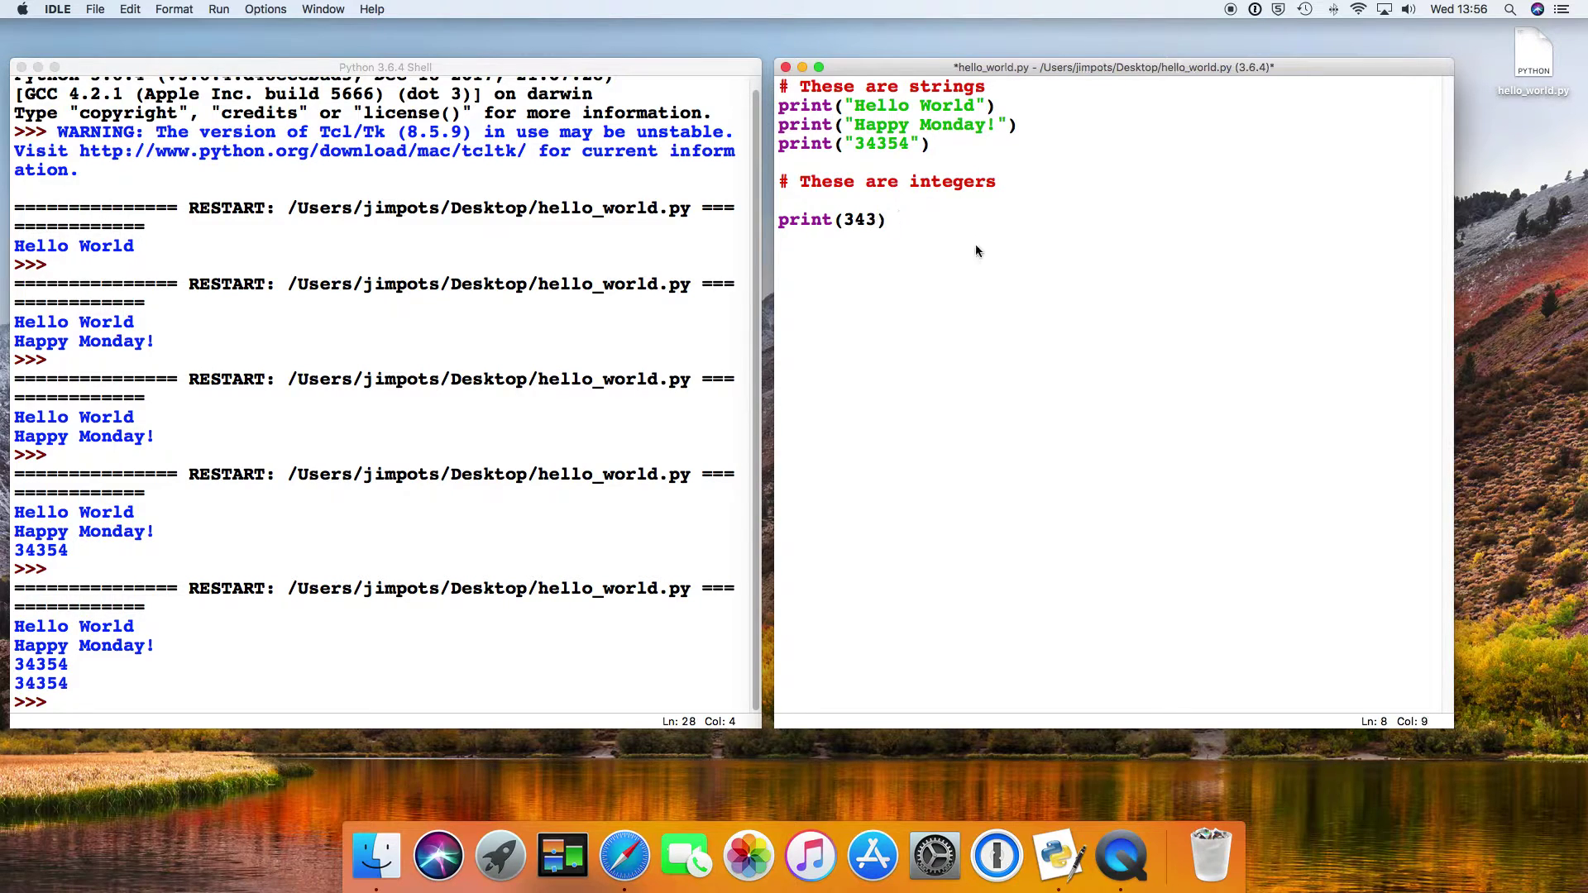
key(BackSpace)
key(BackSpace)
key(BackSpace)
text(1 )
text(+)
text( !)
key(BackSpace)
text(1)
Step: Change the quoted "34354" to "1 + 1" and run the script, accepting the save
drag(912, 143, 852, 144)
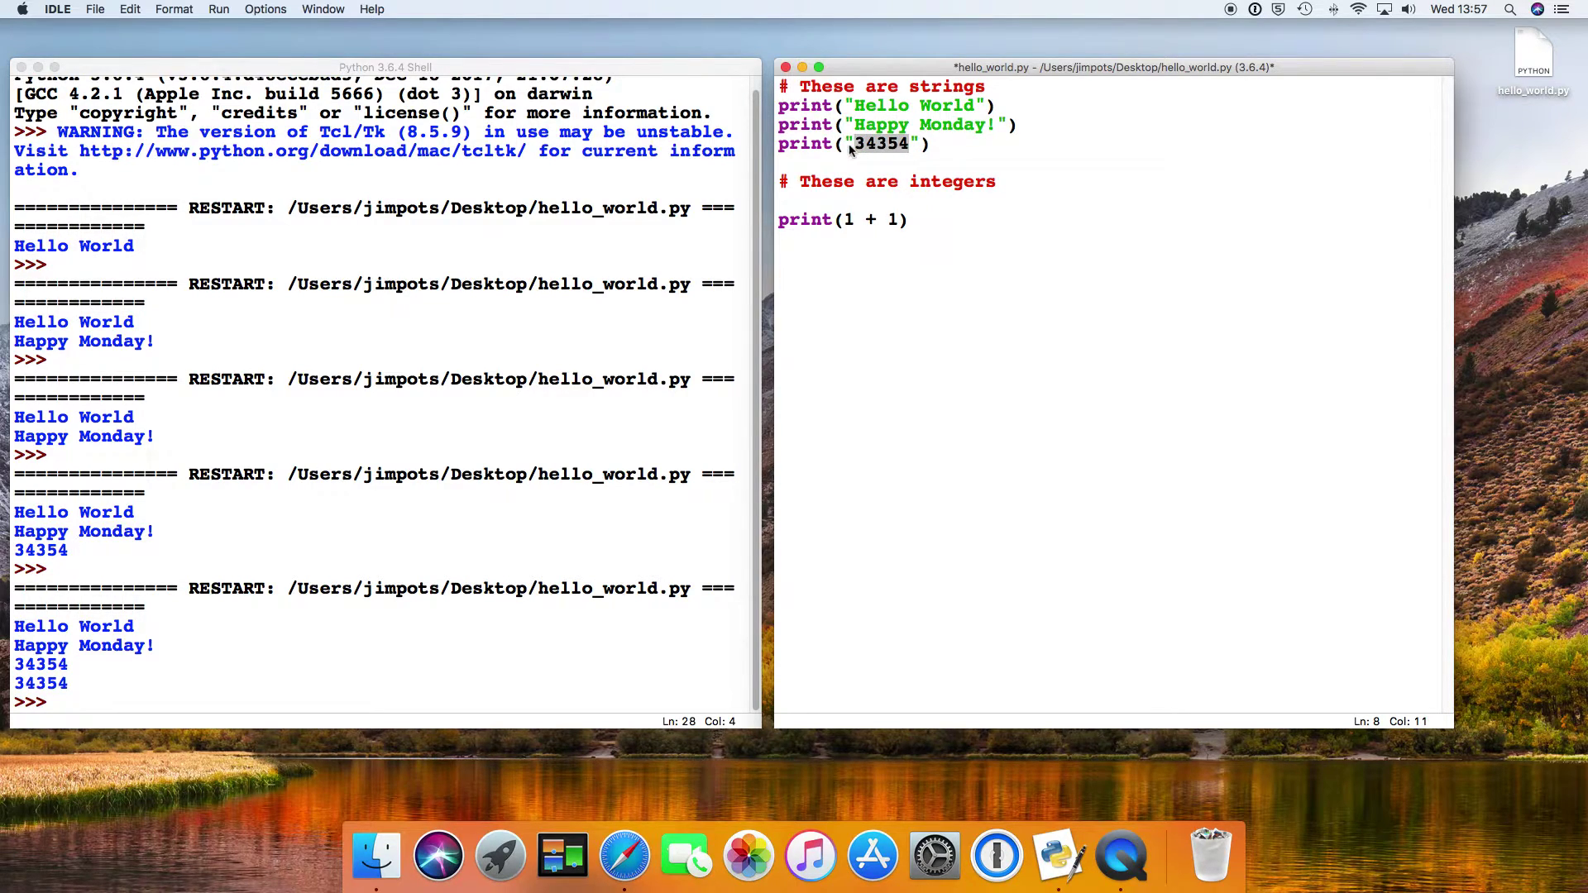
text(1 + )
text(1)
key(F5)
key(Return)
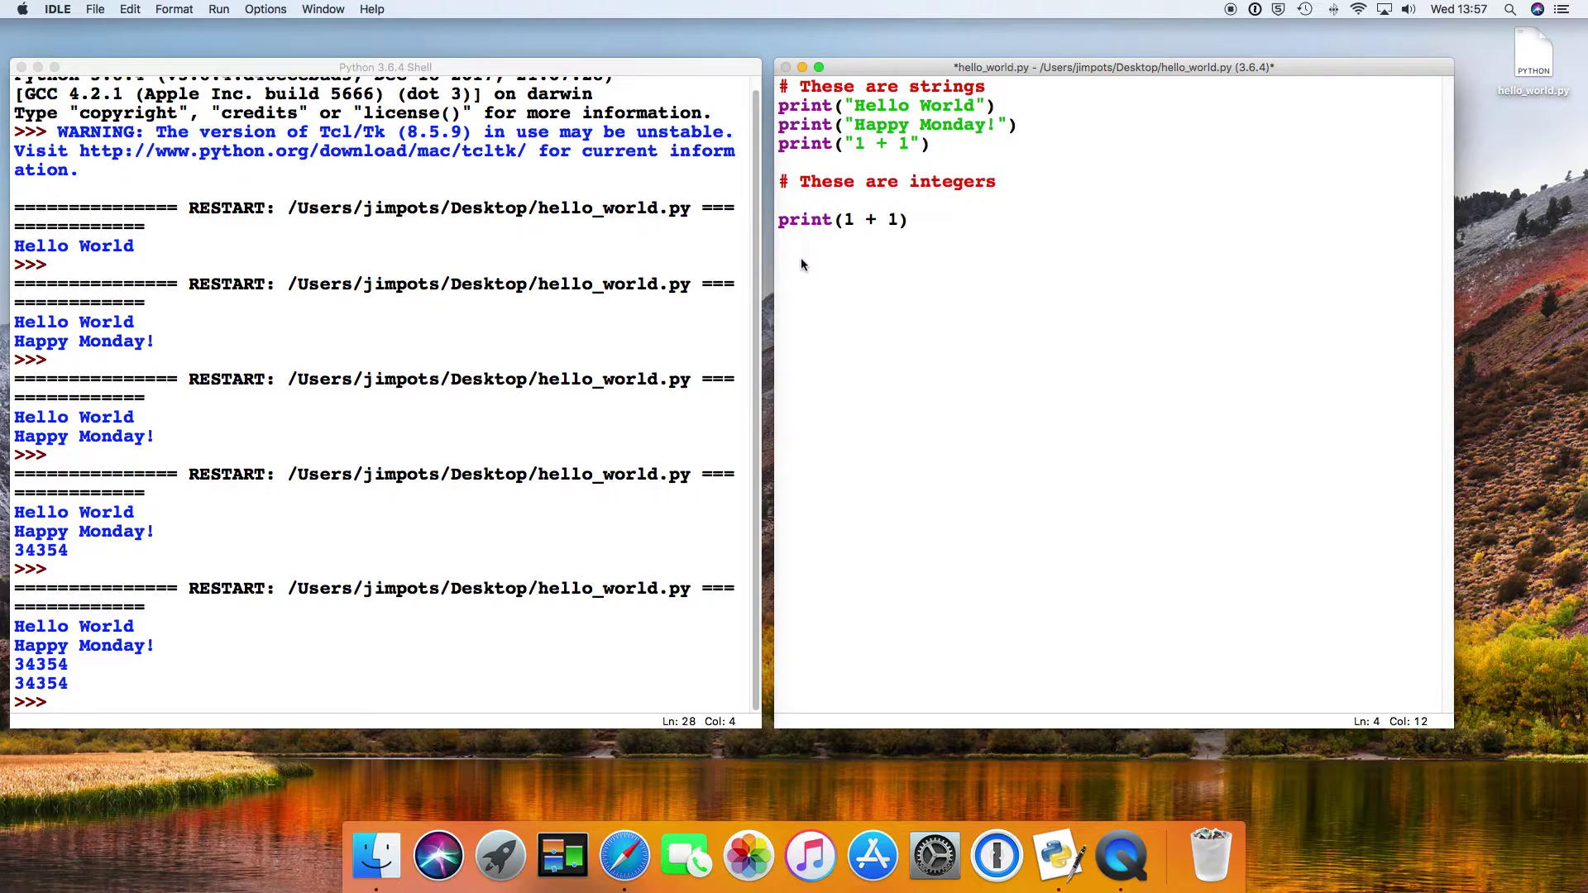
Step: Save and run the script, then highlight the shell outputs 1 + 1 and 2
key(F5)
key(Return)
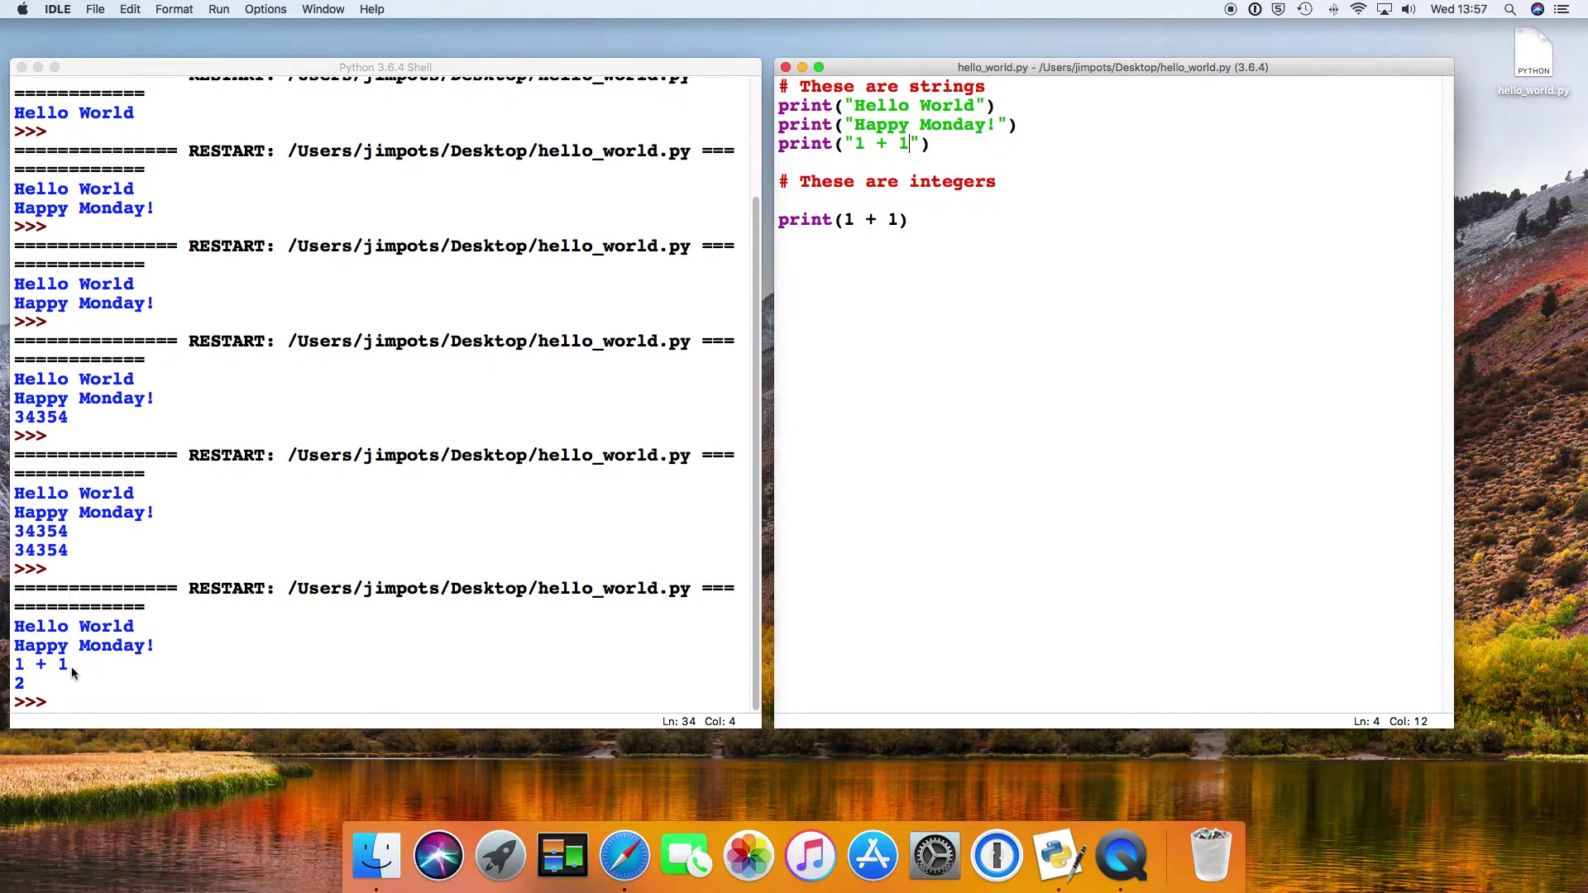
drag(67, 666, 15, 666)
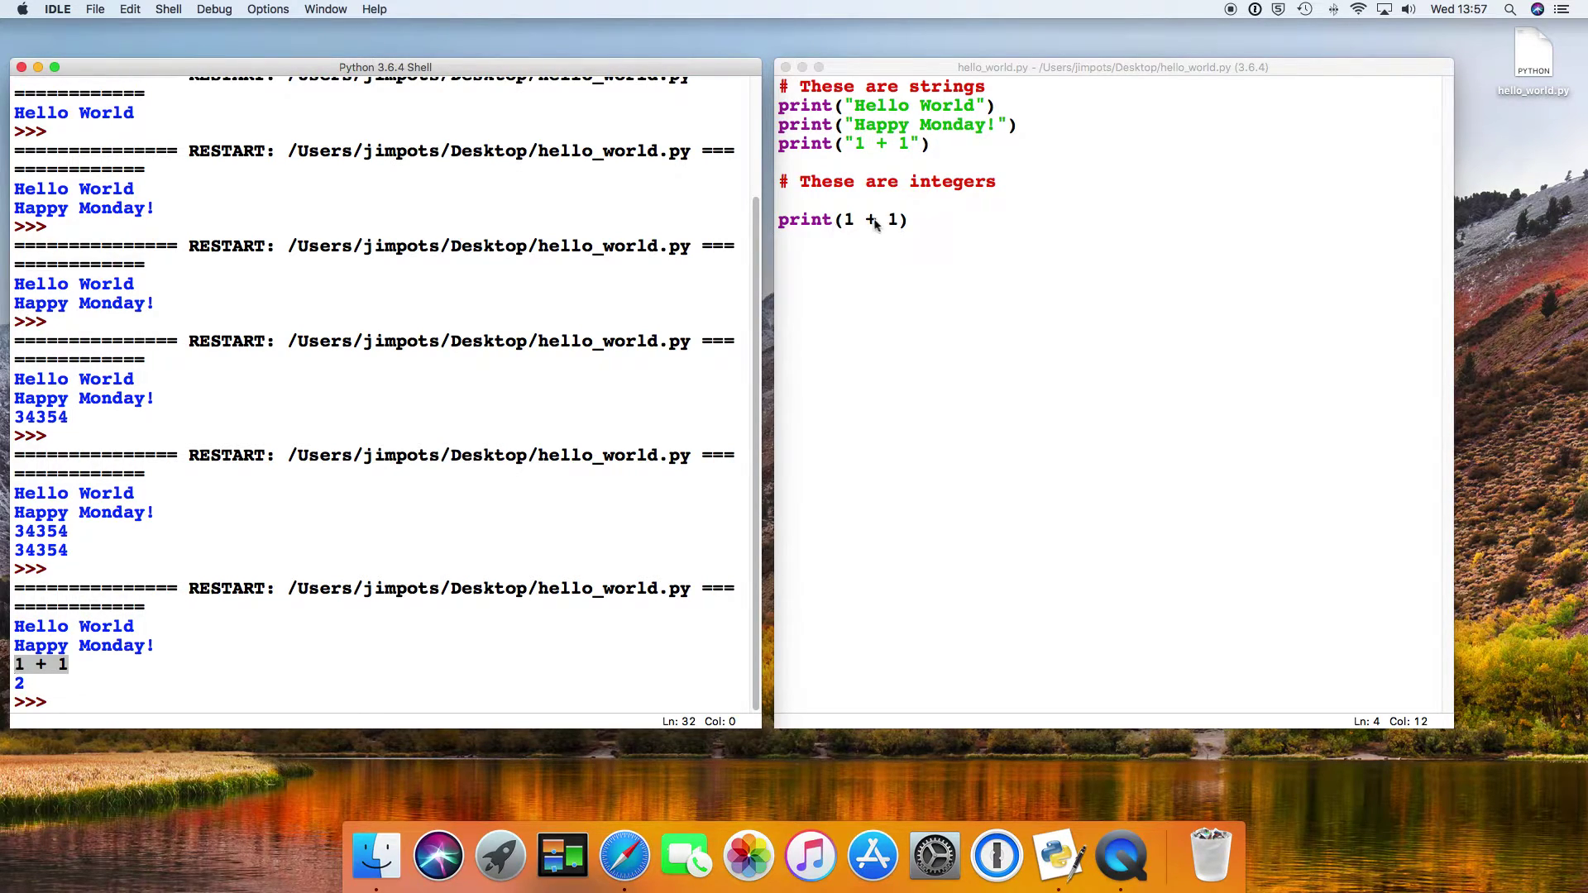
click(26, 683)
drag(28, 682, 10, 684)
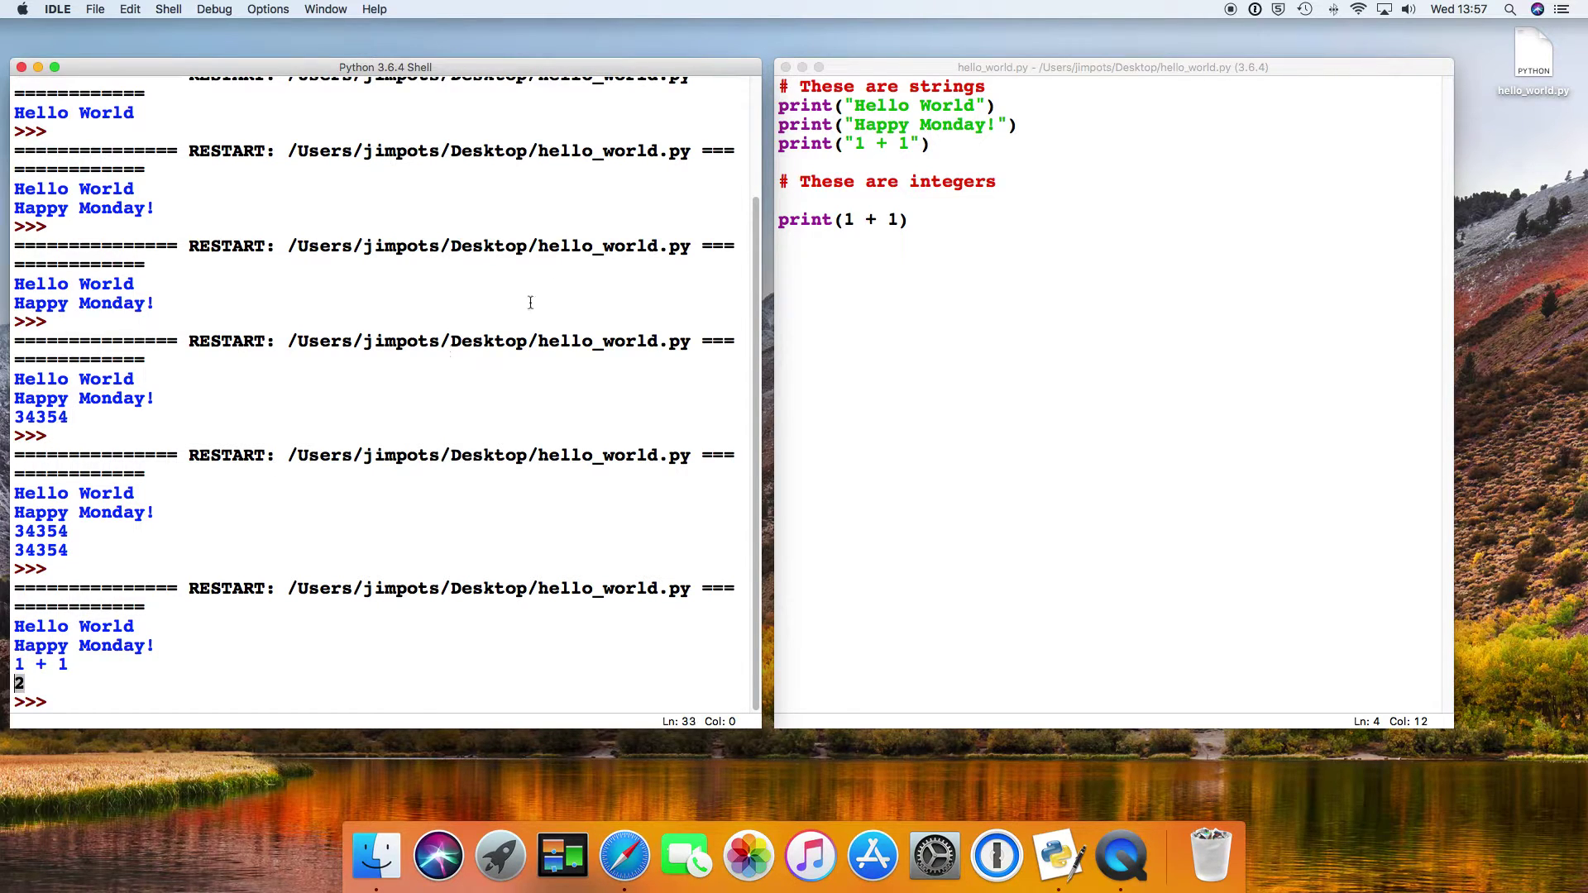
Step: Compare the quoted "1 + 1" line with the unquoted print(1 + 1) line
drag(847, 146, 922, 146)
click(878, 222)
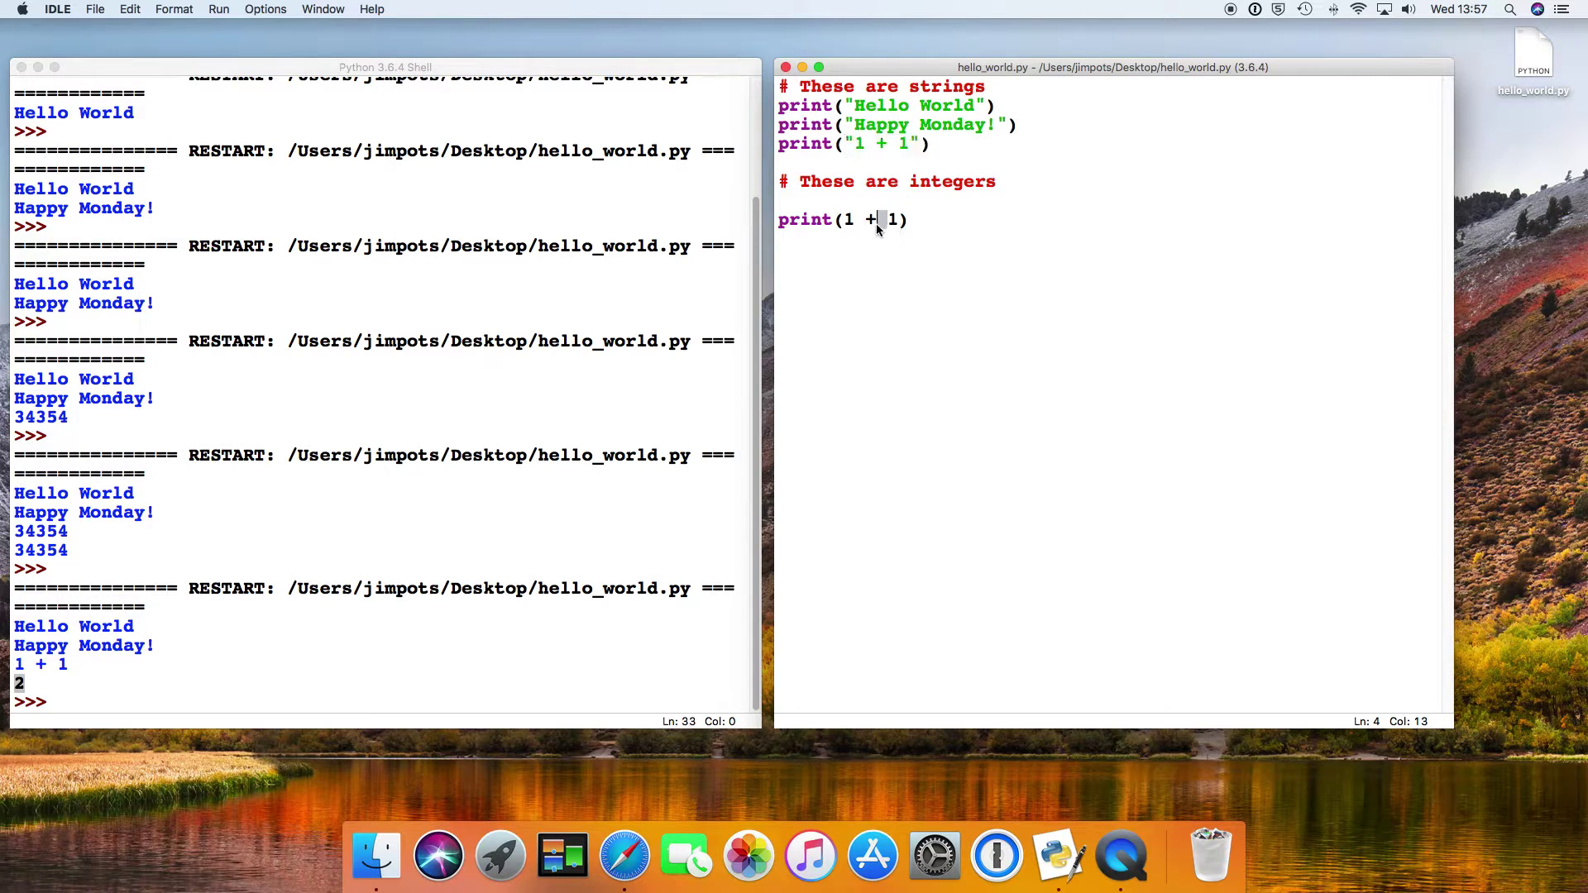
drag(899, 220, 843, 221)
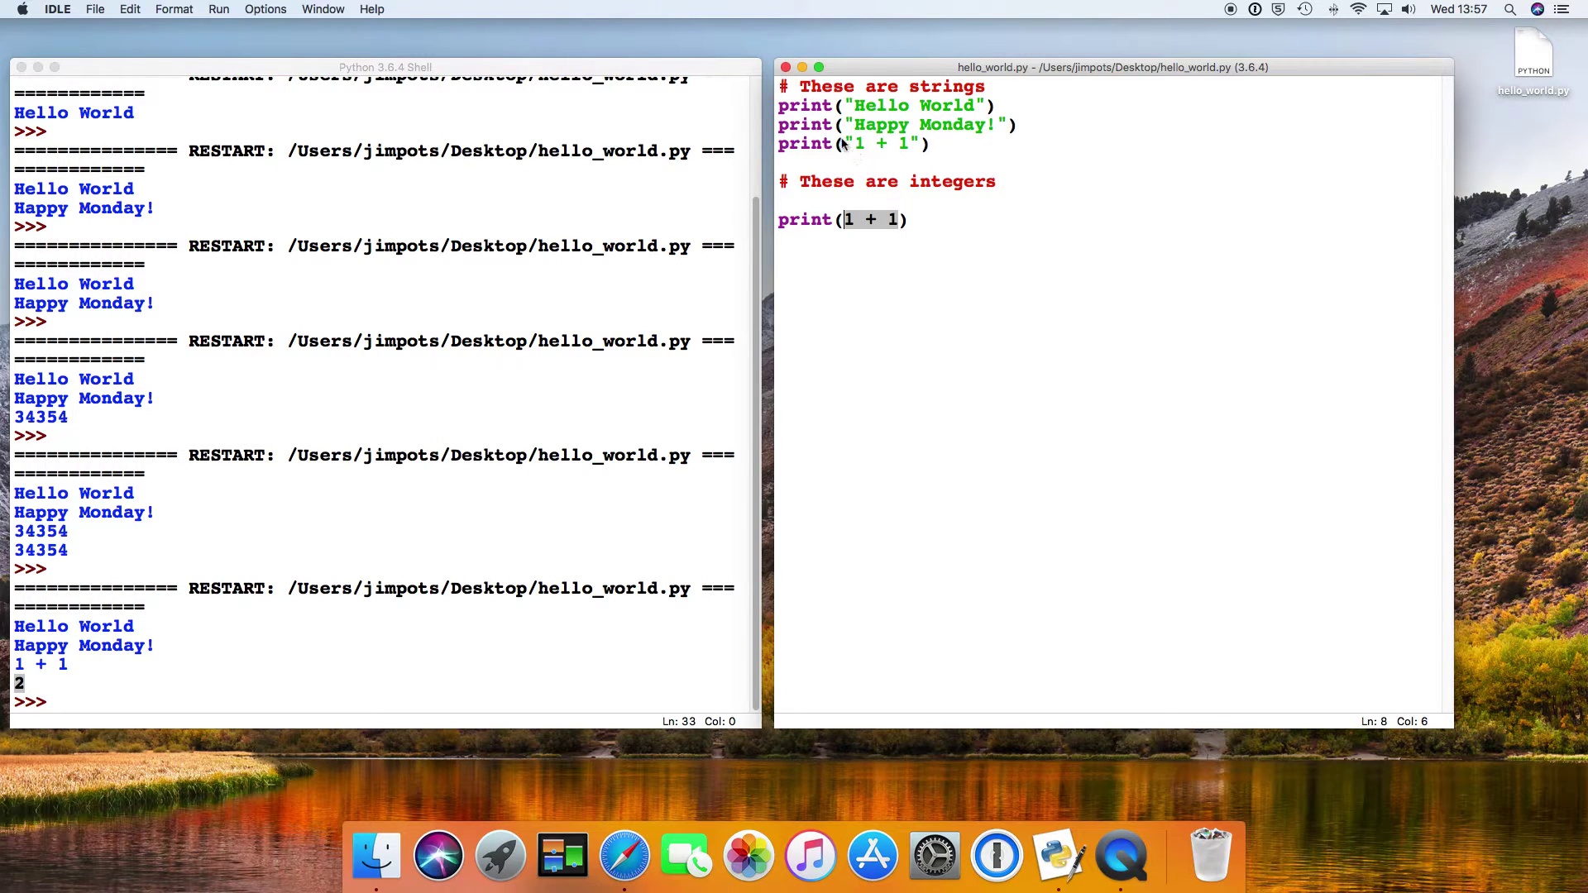
drag(845, 144, 919, 147)
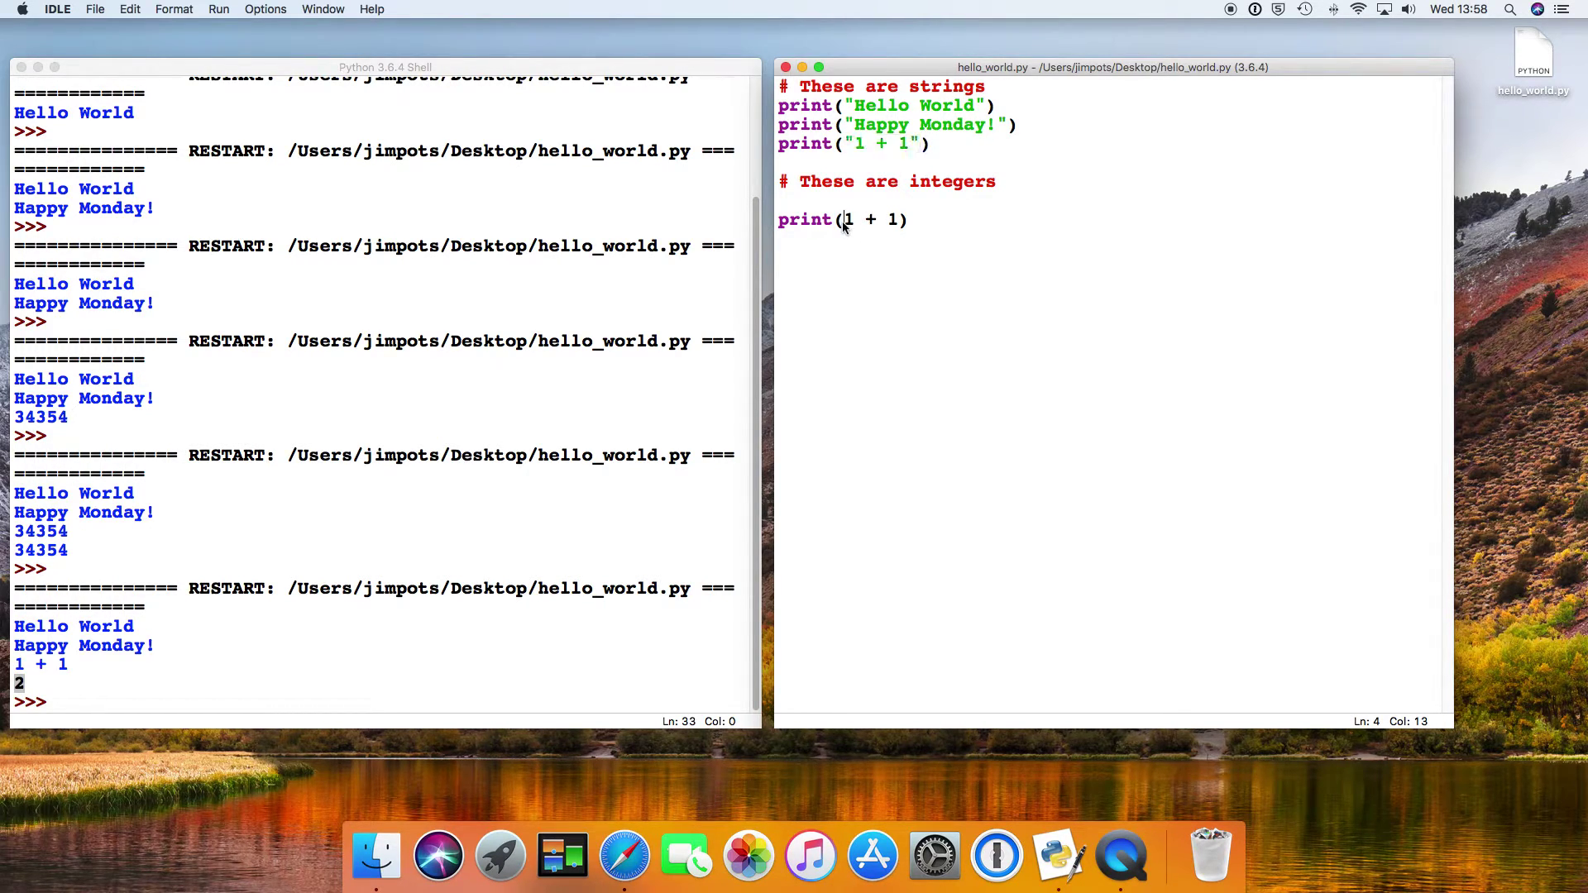
drag(846, 221, 900, 223)
click(917, 224)
key(Return)
text(print)
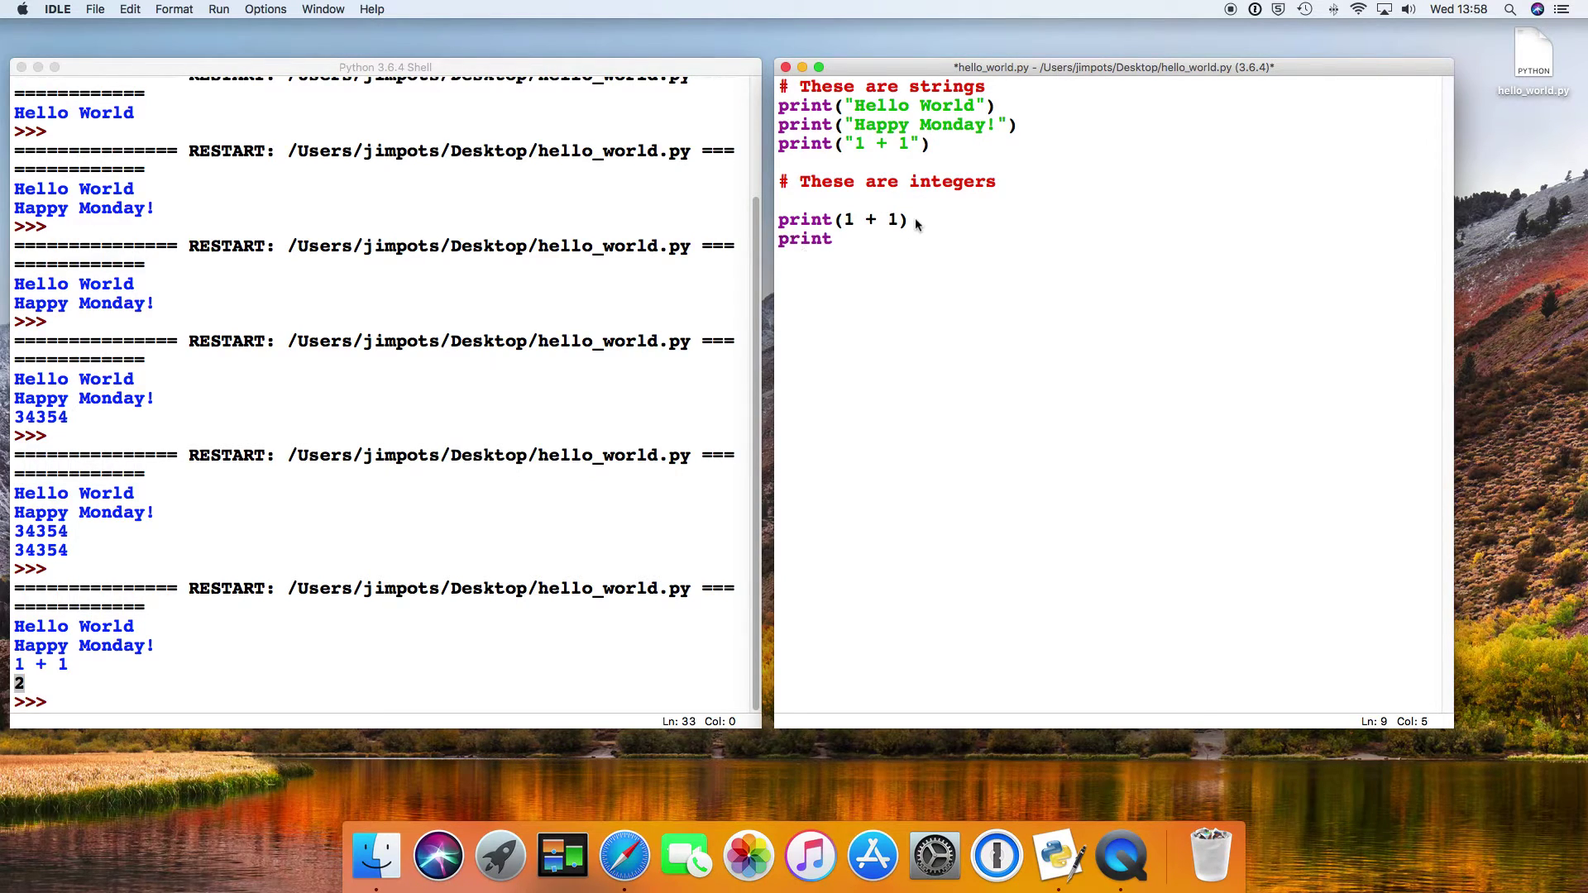
text((23445353)
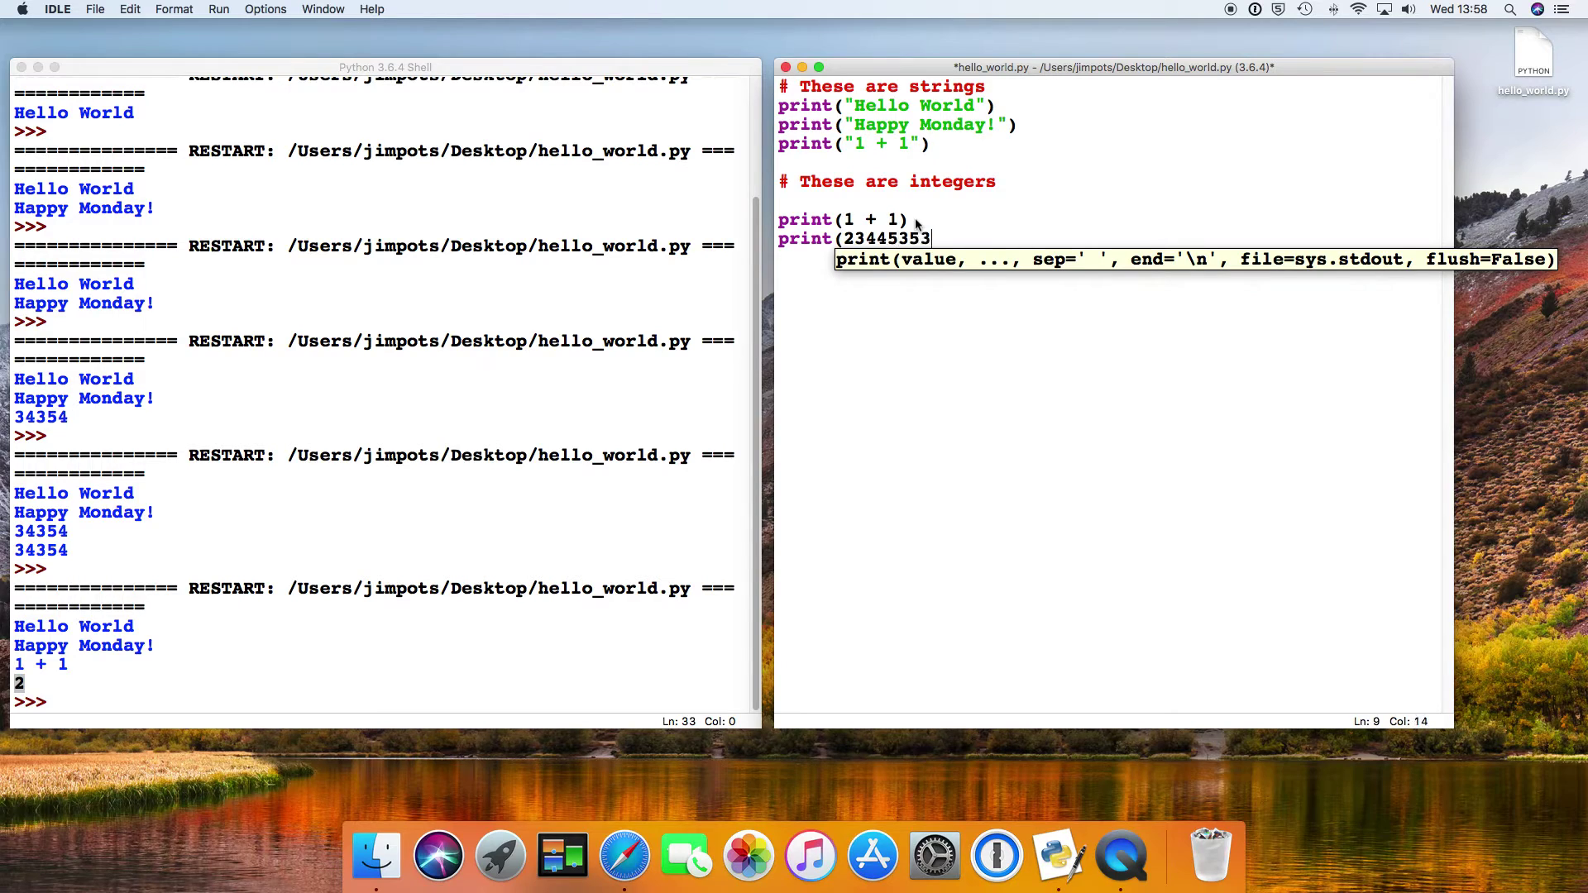
text(*345435)
text())
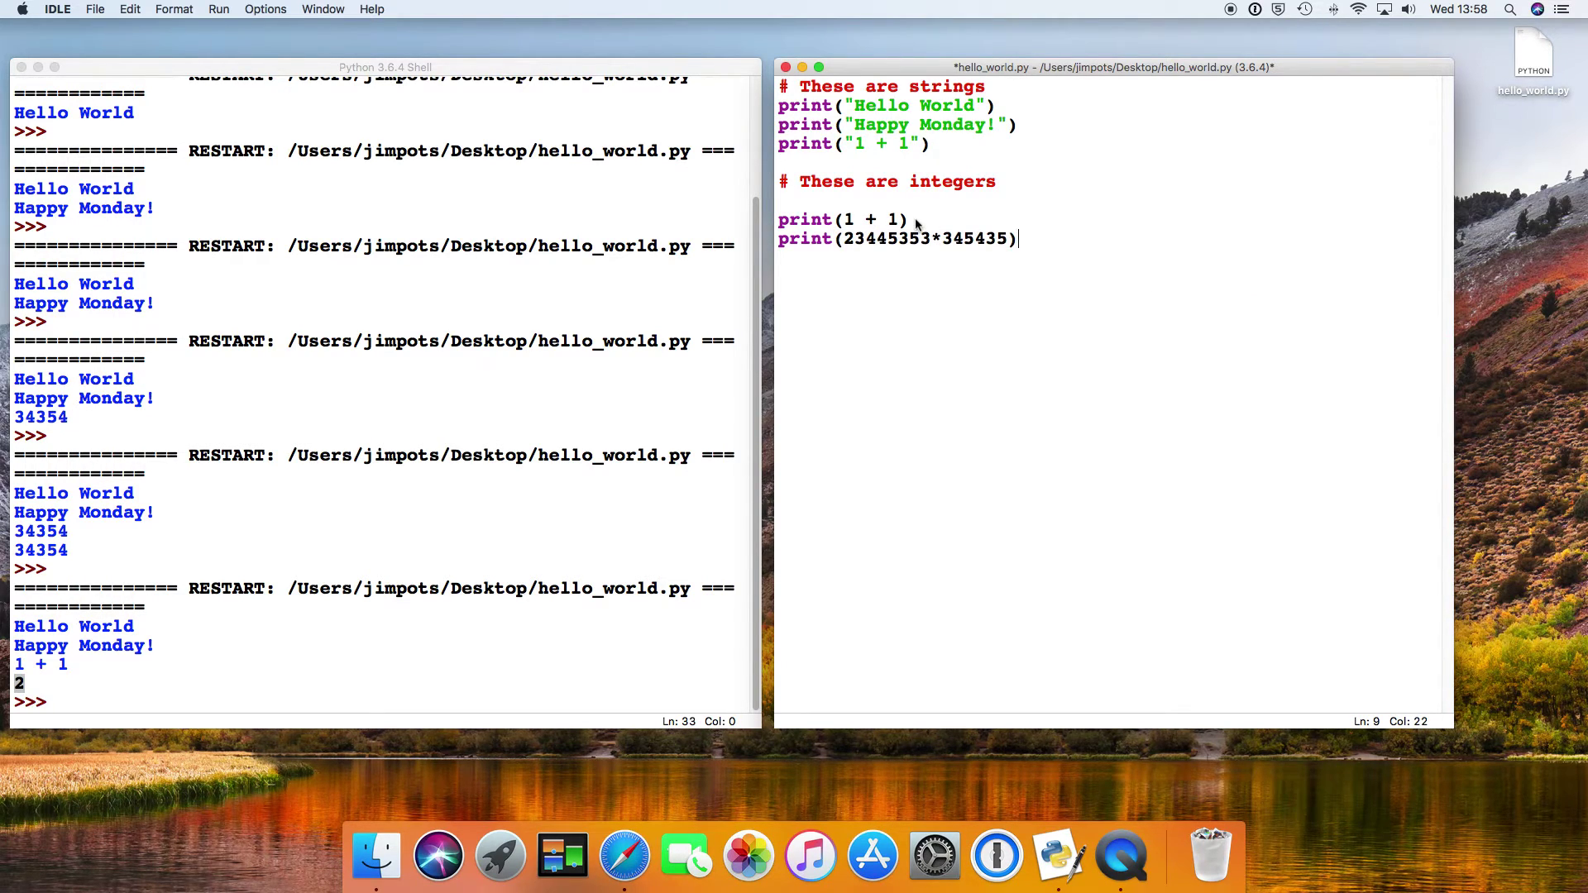
key(F5)
key(Return)
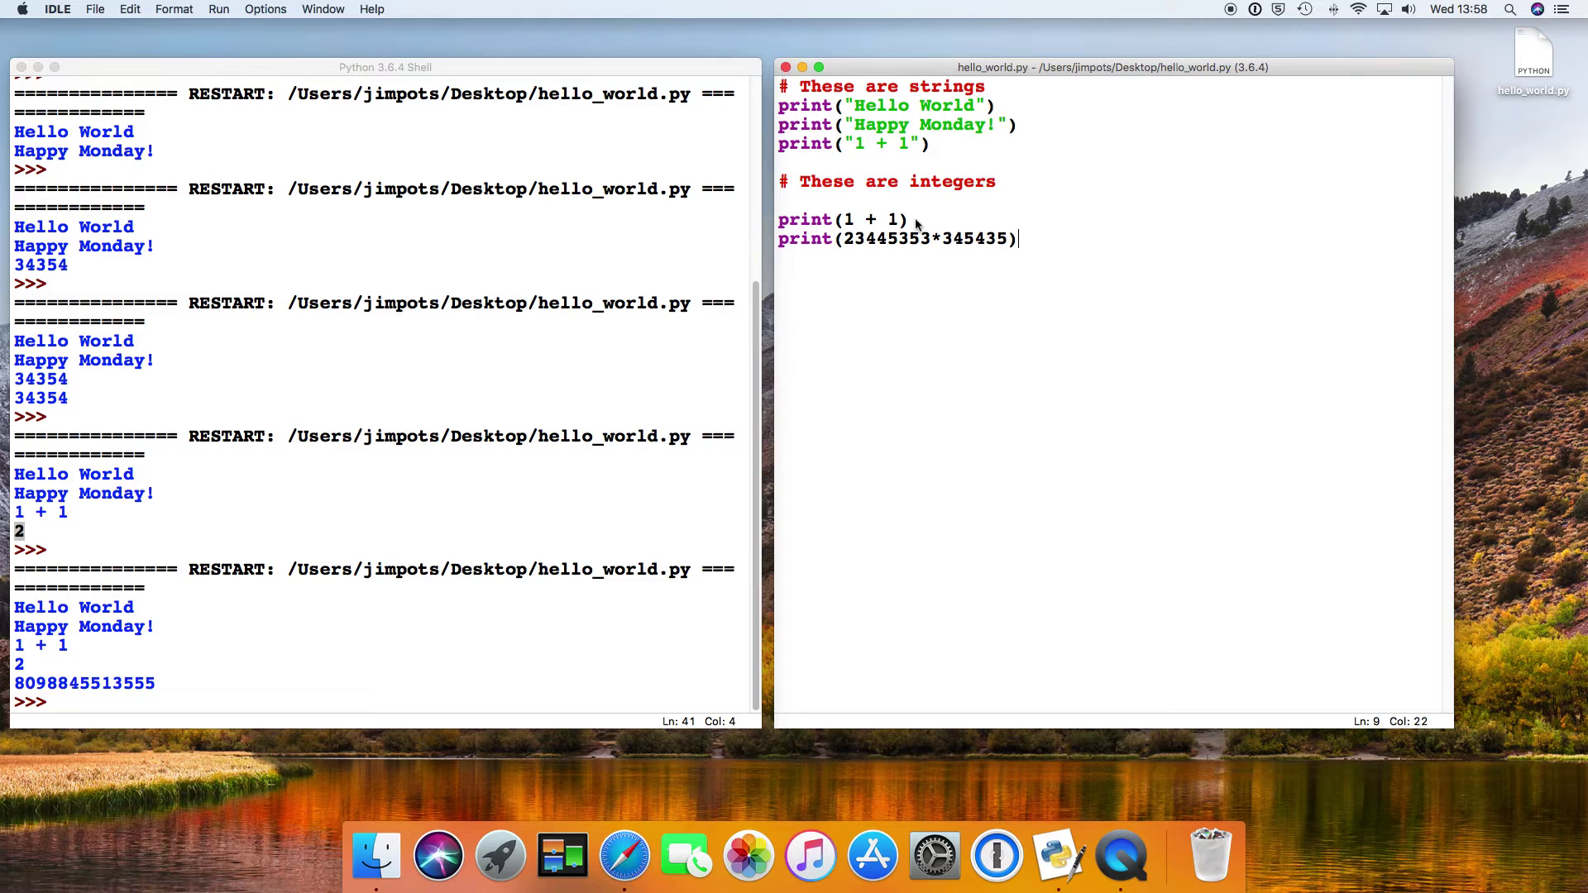
drag(854, 125, 1007, 128)
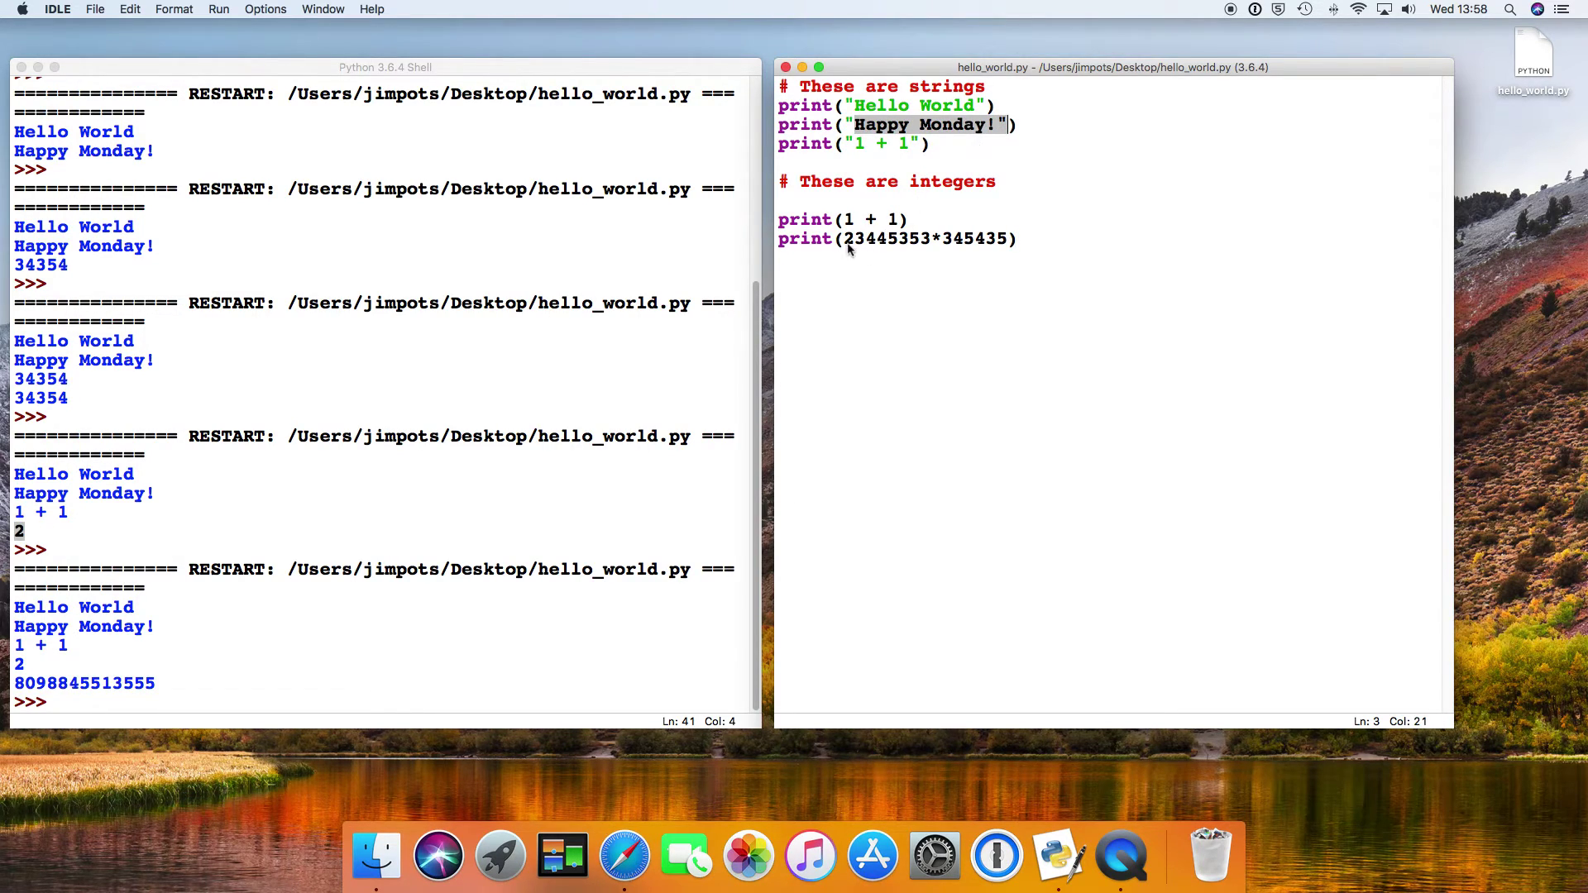
drag(848, 240, 1011, 243)
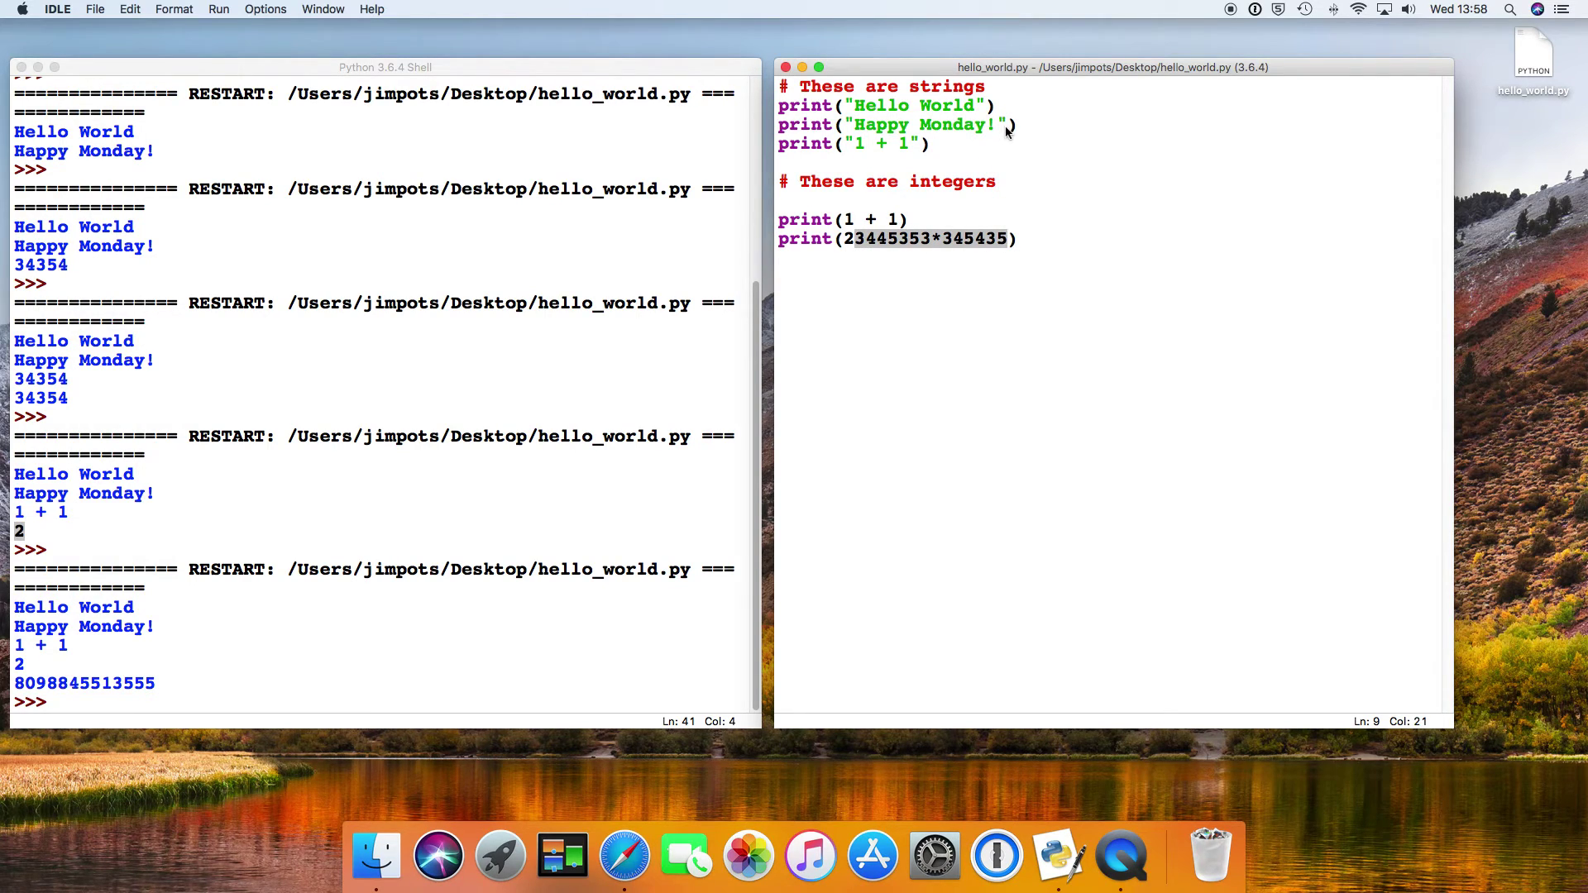
click(836, 130)
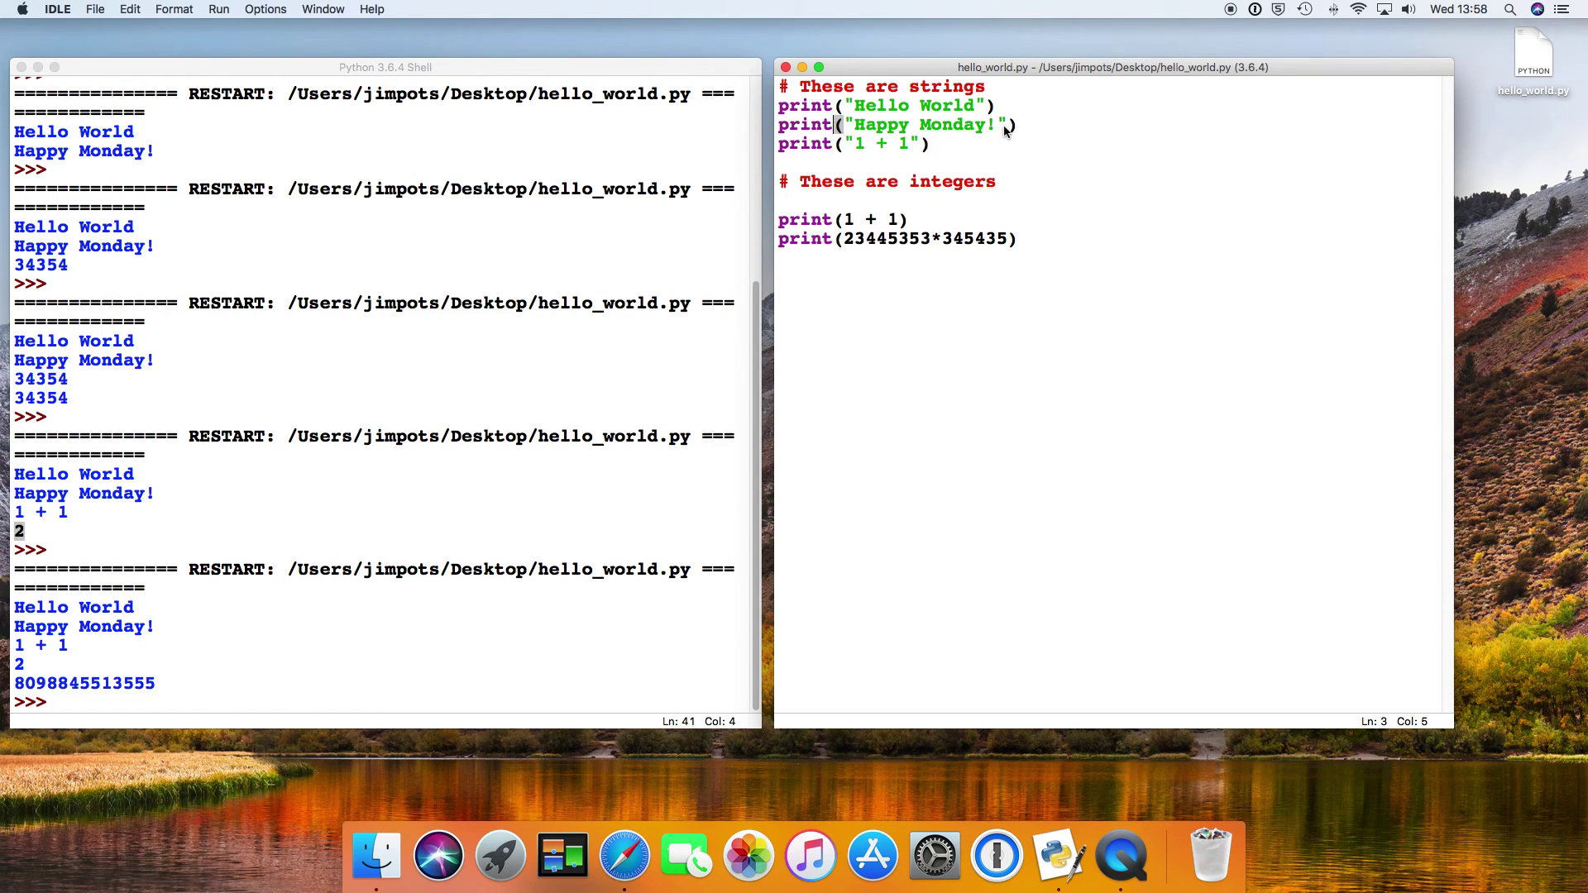